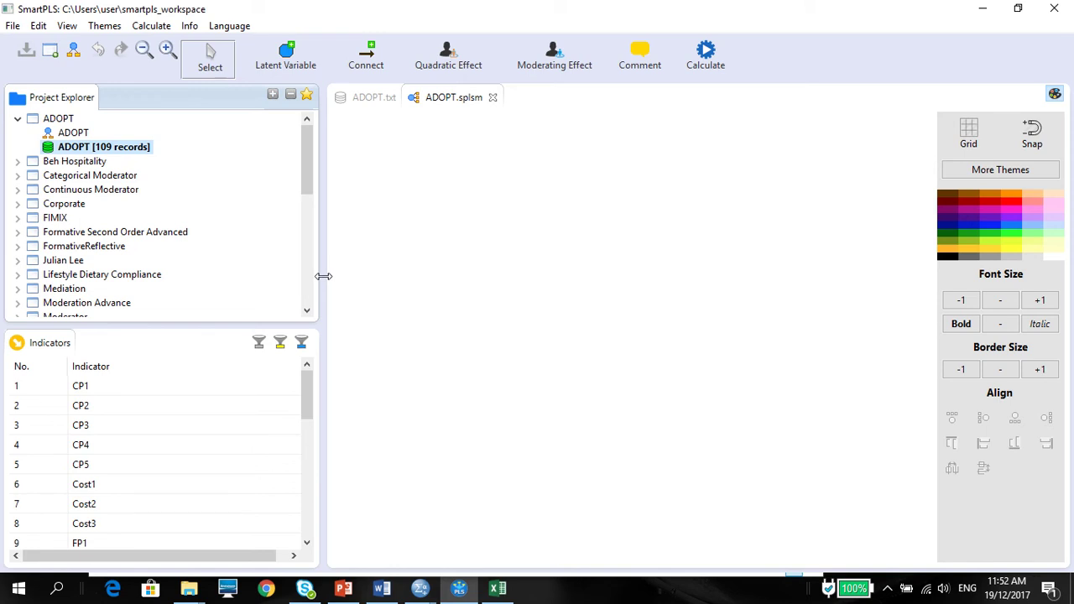
# Drag the side-panel splitter left so the ADOPT model canvas is wider.
pyautogui.moveTo(323, 276); pyautogui.dragTo(215, 279)
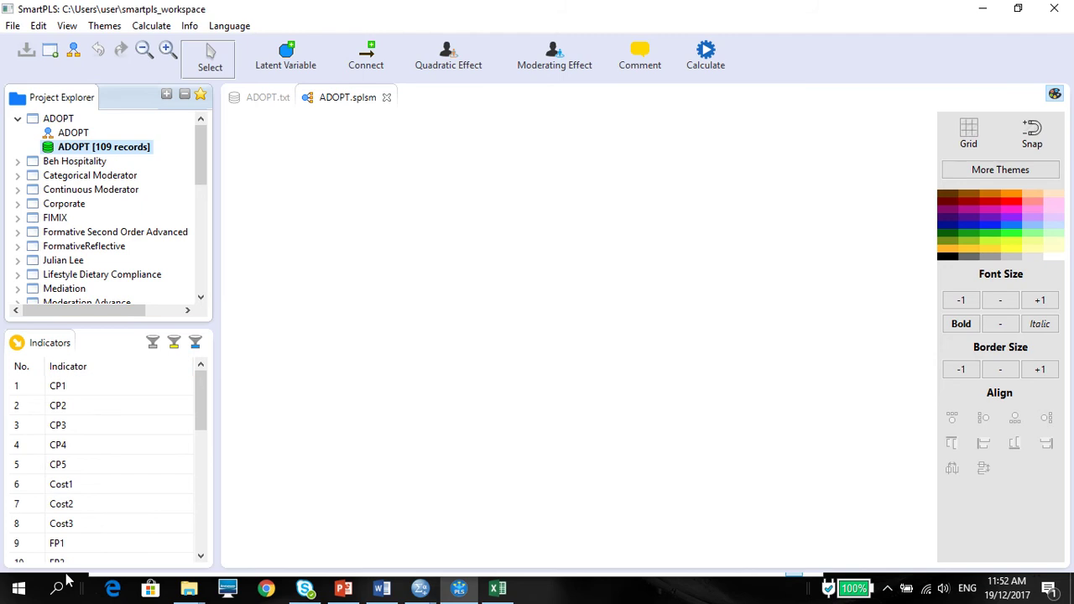
pyautogui.moveTo(202, 395)
pyautogui.mouseDown()
pyautogui.moveTo(201, 479)
pyautogui.moveTo(215, 514)
pyautogui.moveTo(203, 385)
pyautogui.mouseUp()
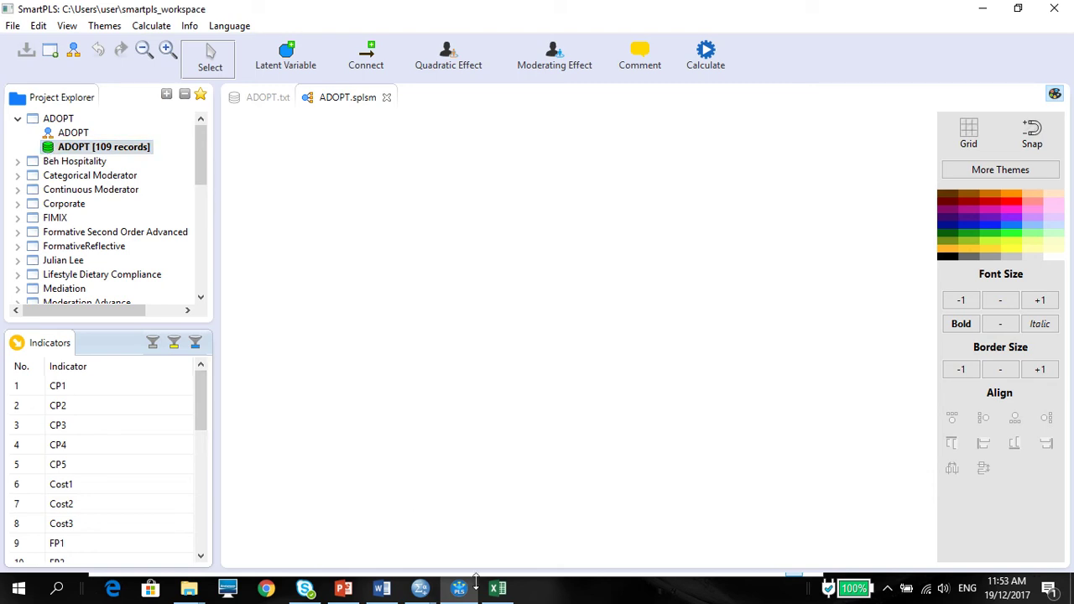
pyautogui.moveTo(497, 596)
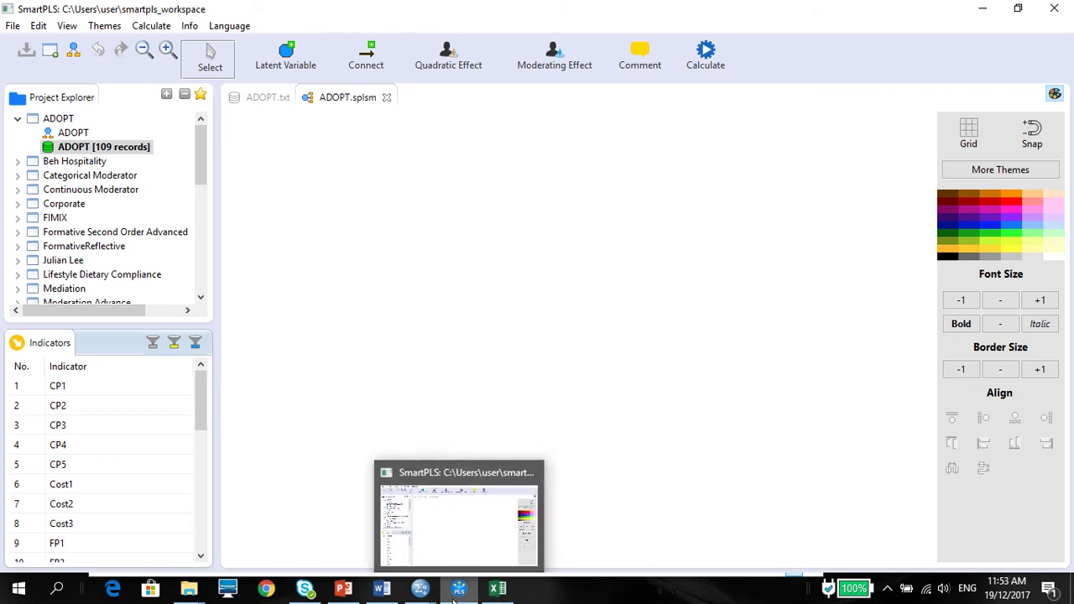
# Show the PLS Modelling Example slide in the SMART PLS Notes deck and restore the window.
pyautogui.click(344, 593)
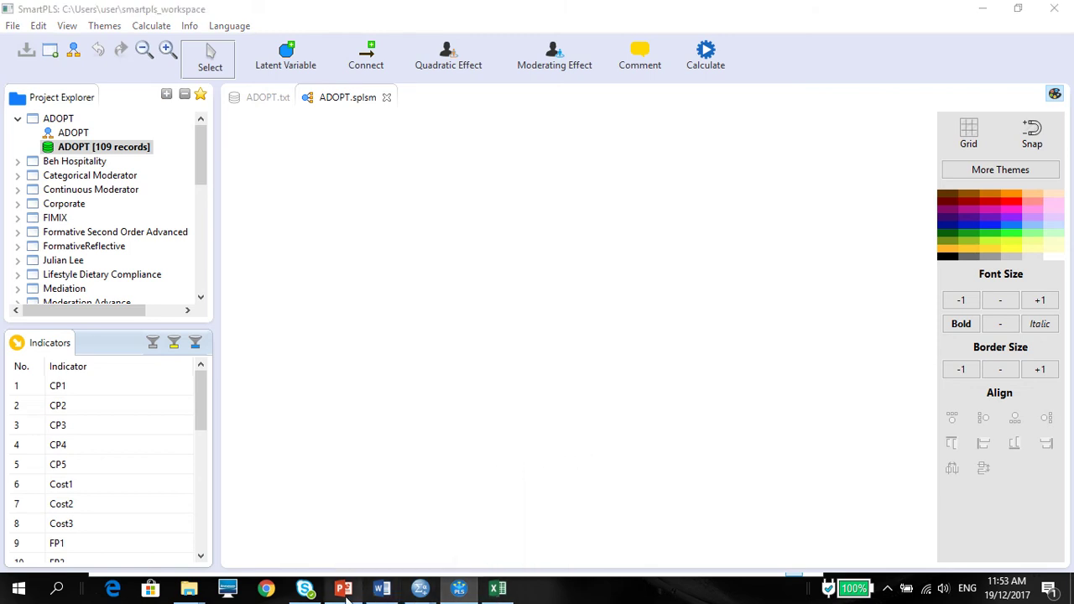
pyautogui.scroll(-8, 428, 443)
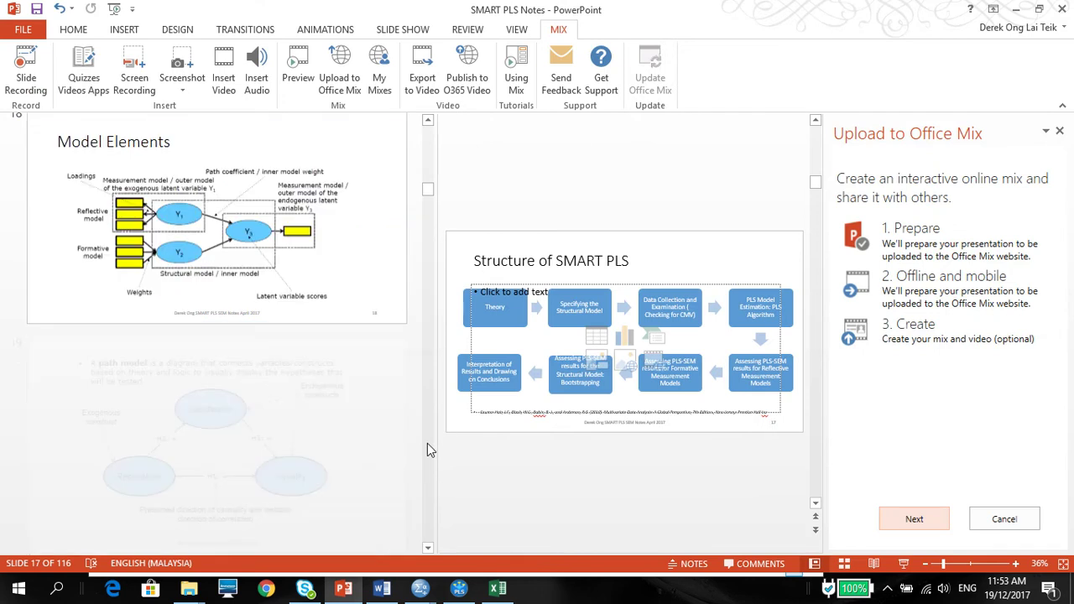
pyautogui.click(386, 470)
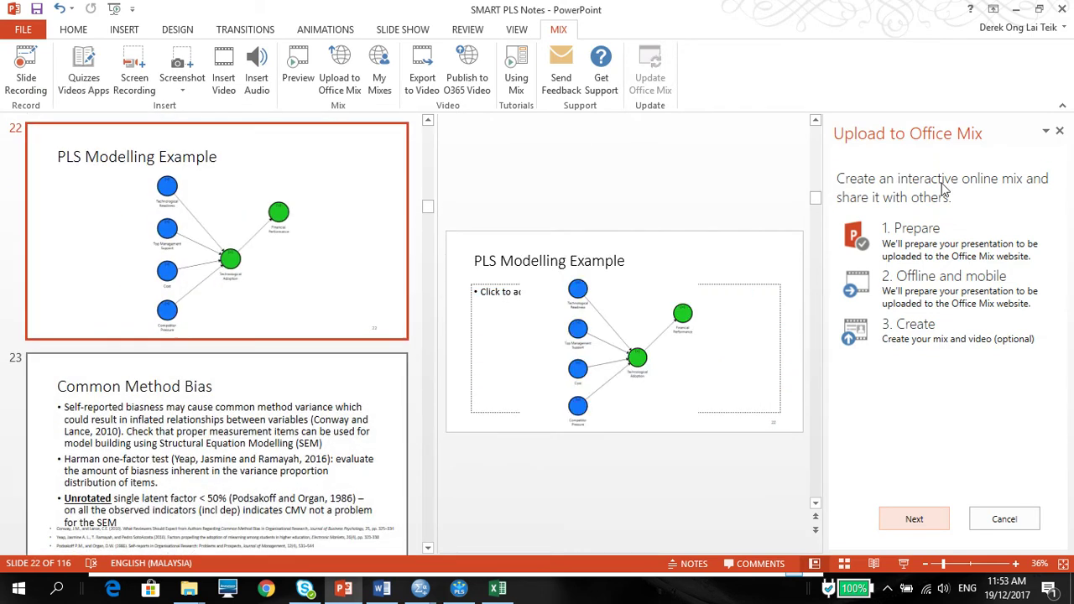
pyautogui.click(1039, 9)
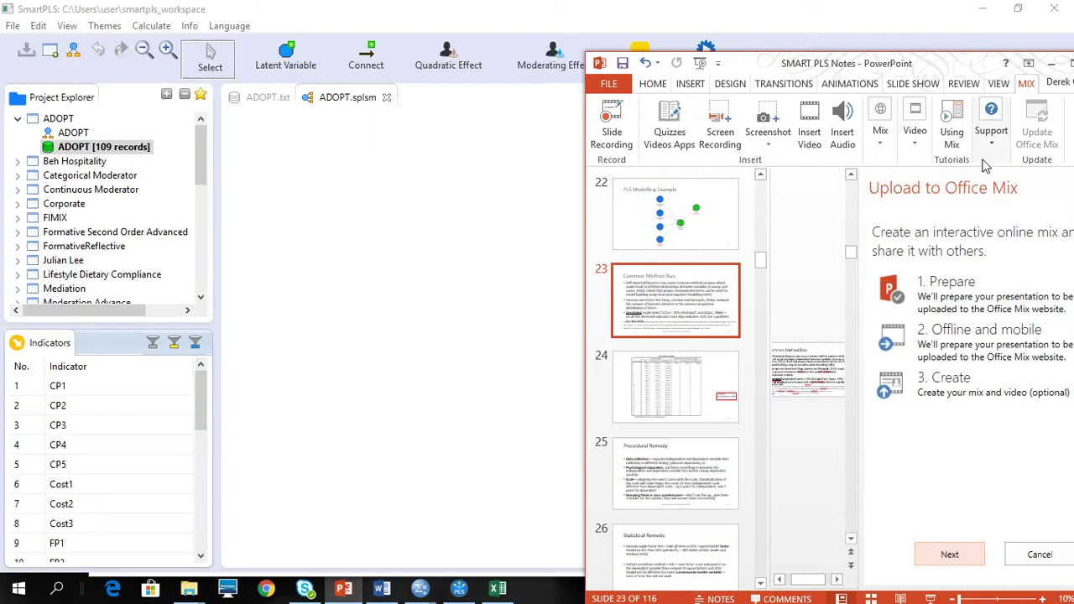
# In the ADOPT model, place six latent variables: four in a left column, two to the right.
pyautogui.click(1050, 63)
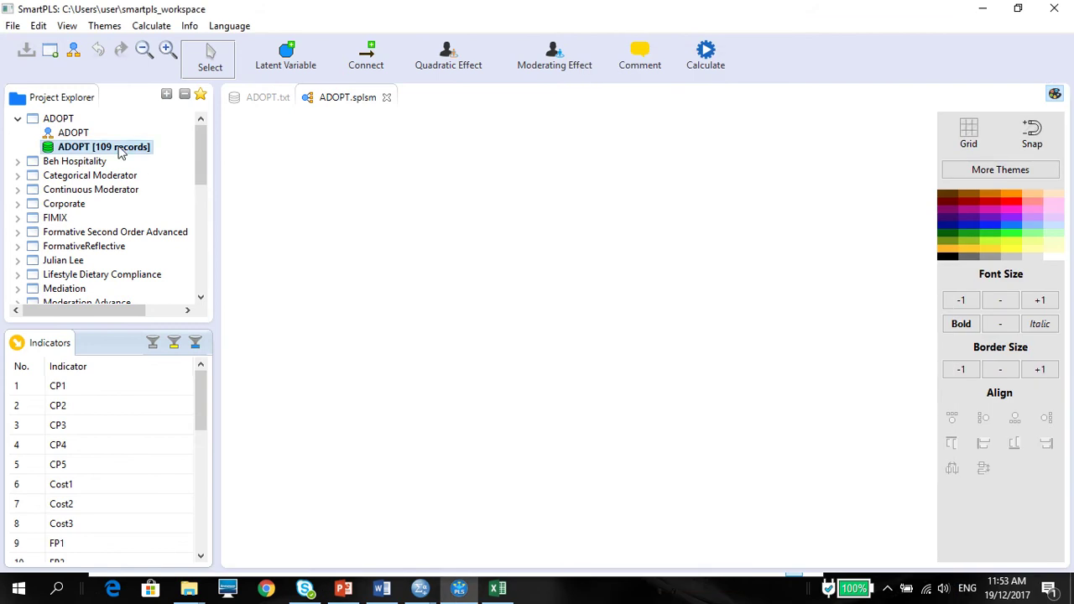
pyautogui.click(73, 132)
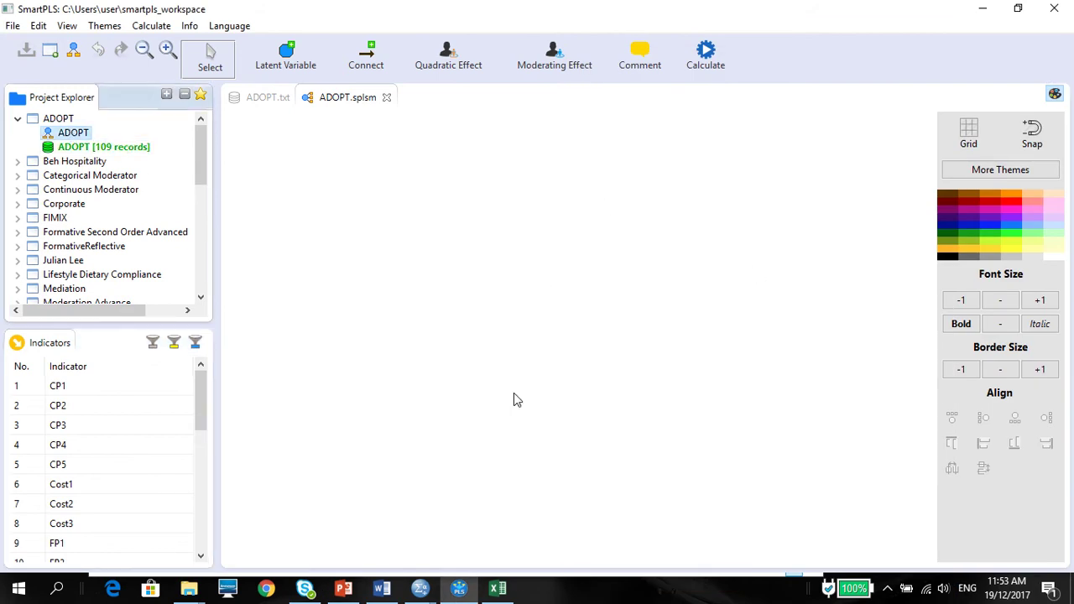
pyautogui.click(290, 66)
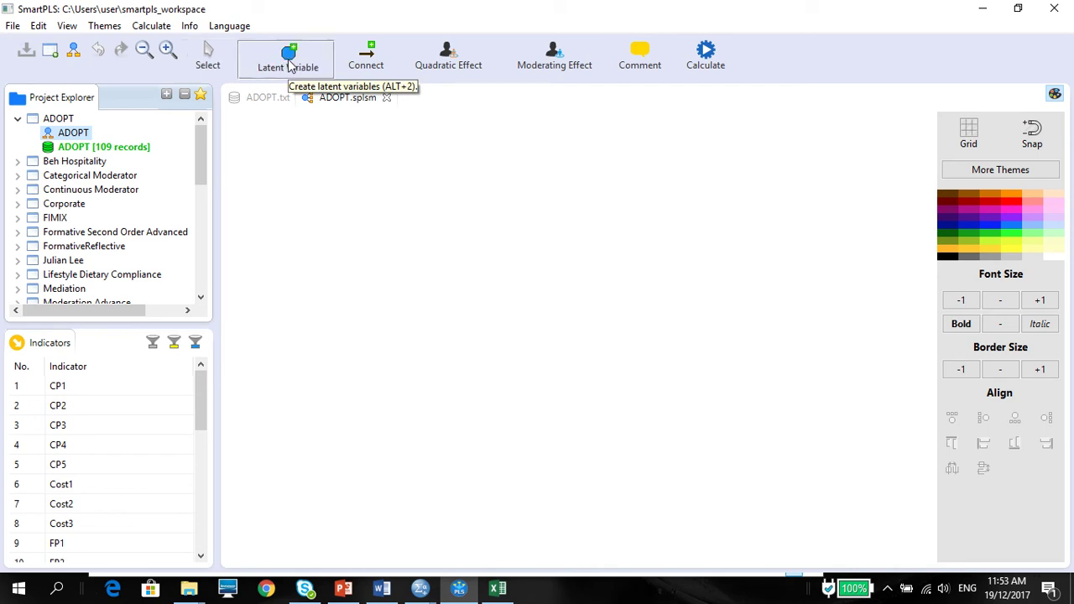
pyautogui.click(376, 159)
pyautogui.click(397, 273)
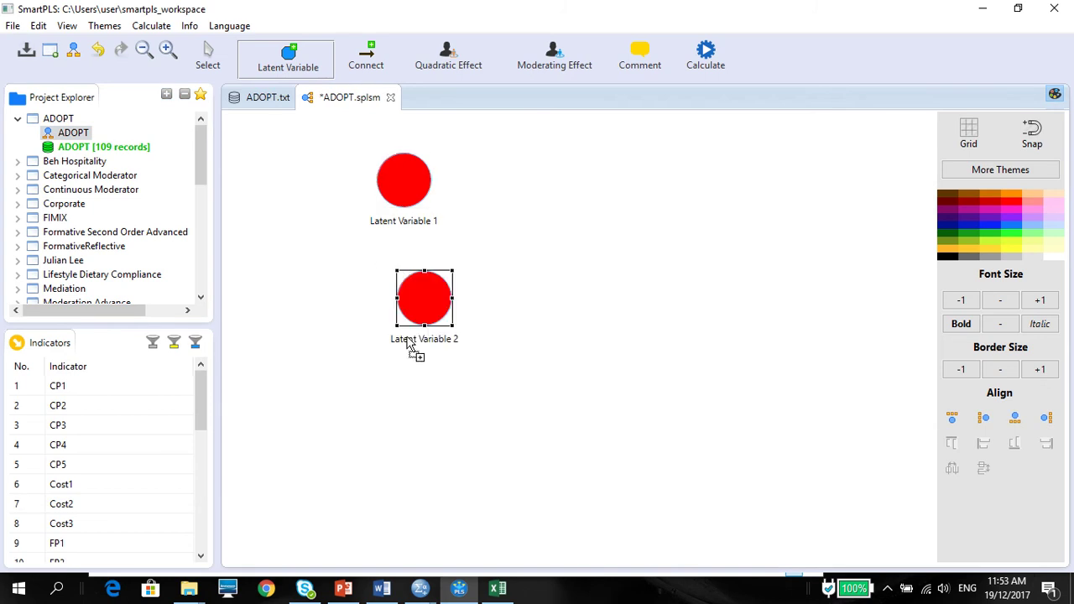
pyautogui.click(407, 394)
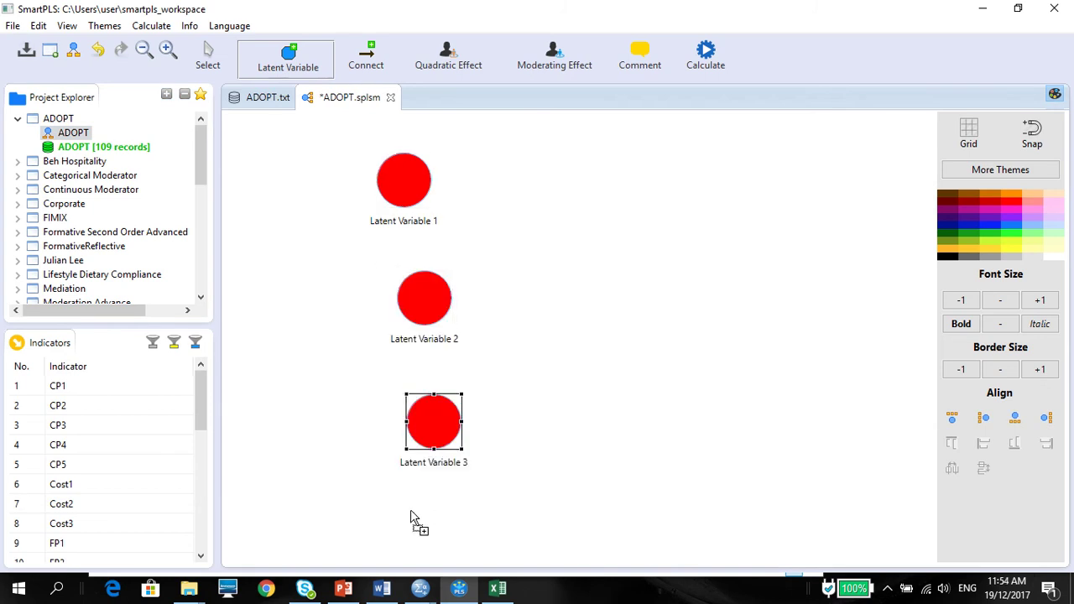
pyautogui.click(410, 511)
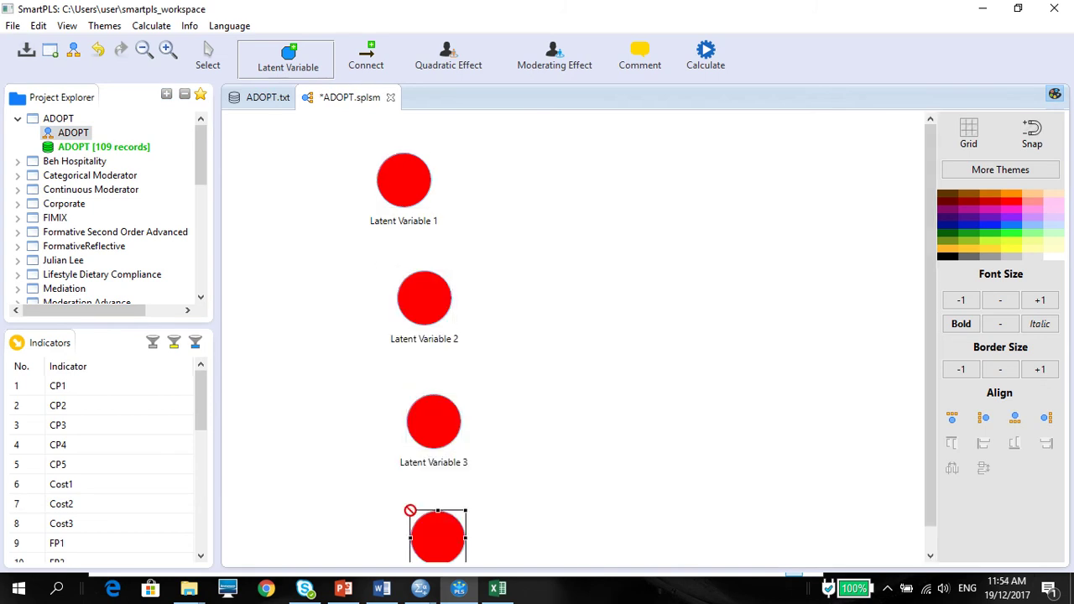
pyautogui.click(595, 334)
pyautogui.click(732, 242)
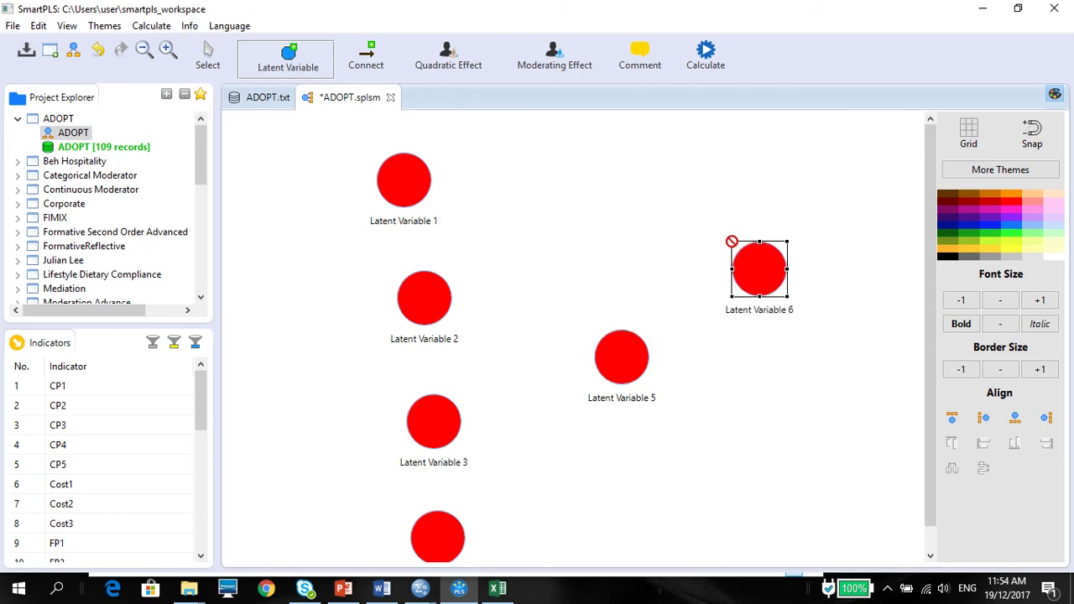
pyautogui.click(298, 69)
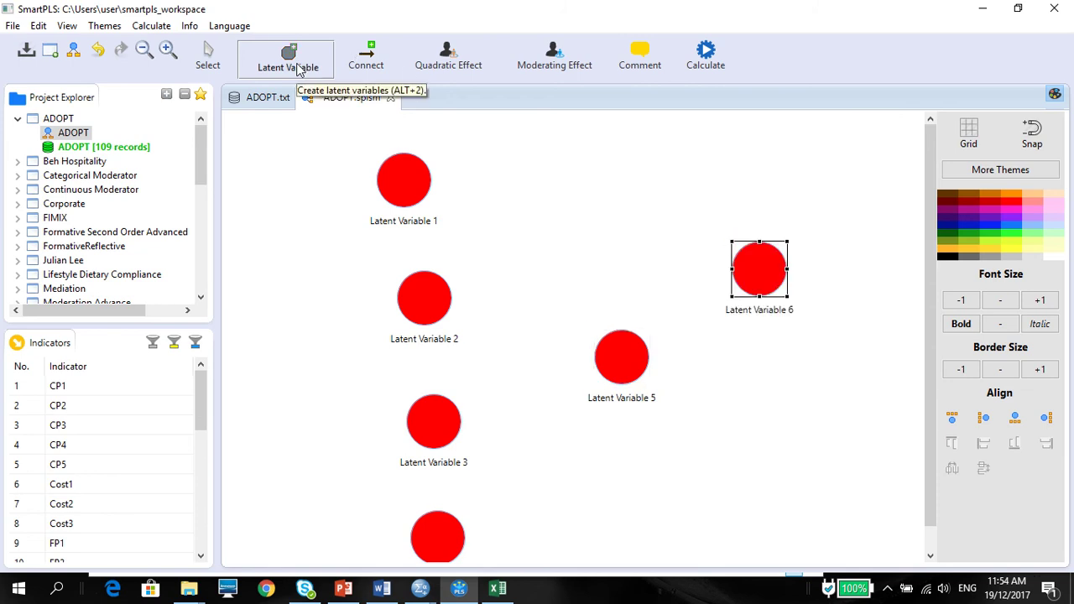
# Start renaming Latent Variable 1, enlarging the notes slide thumbnails for reference.
pyautogui.click(208, 57)
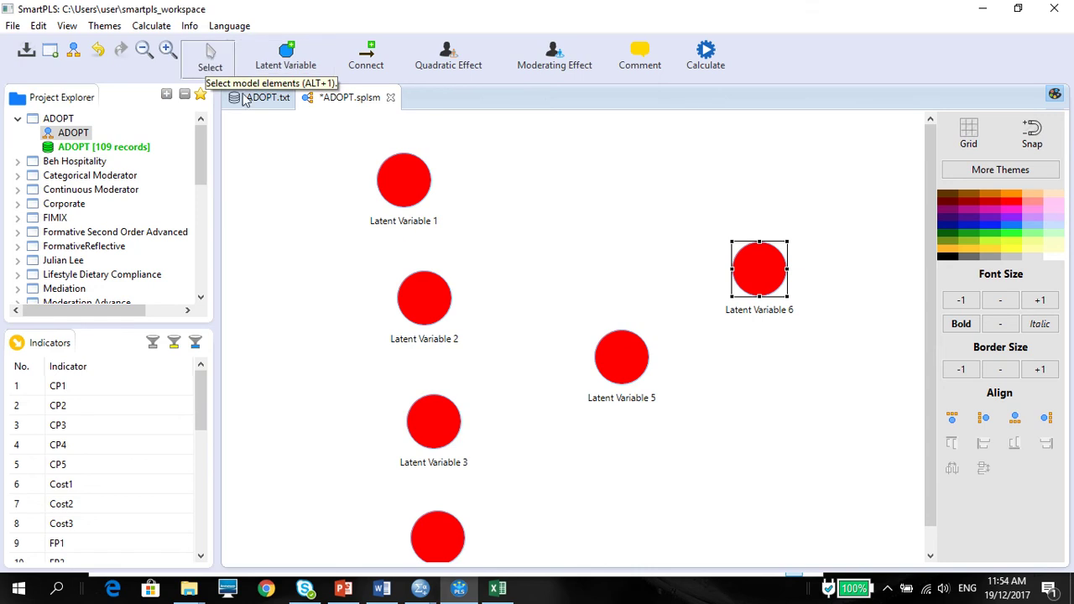
pyautogui.click(403, 206)
pyautogui.rightClick(404, 207)
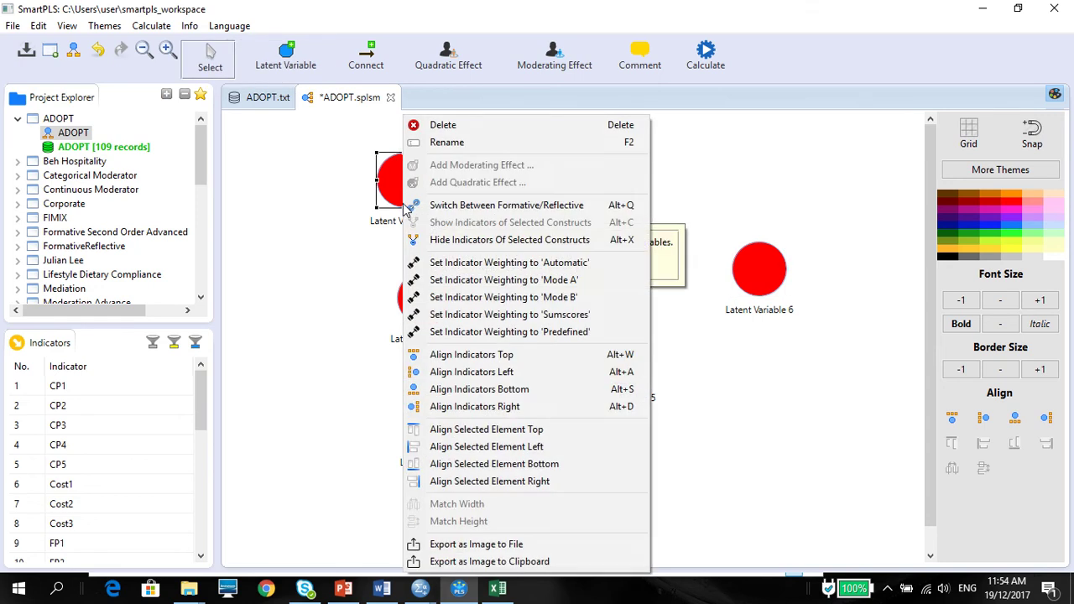
pyautogui.click(449, 143)
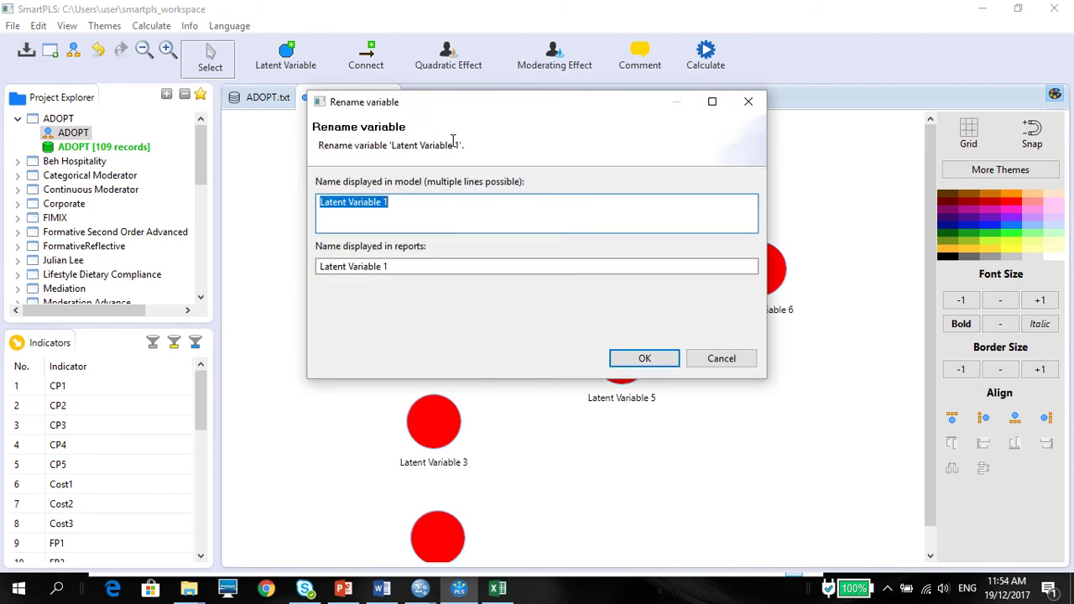
pyautogui.click(338, 591)
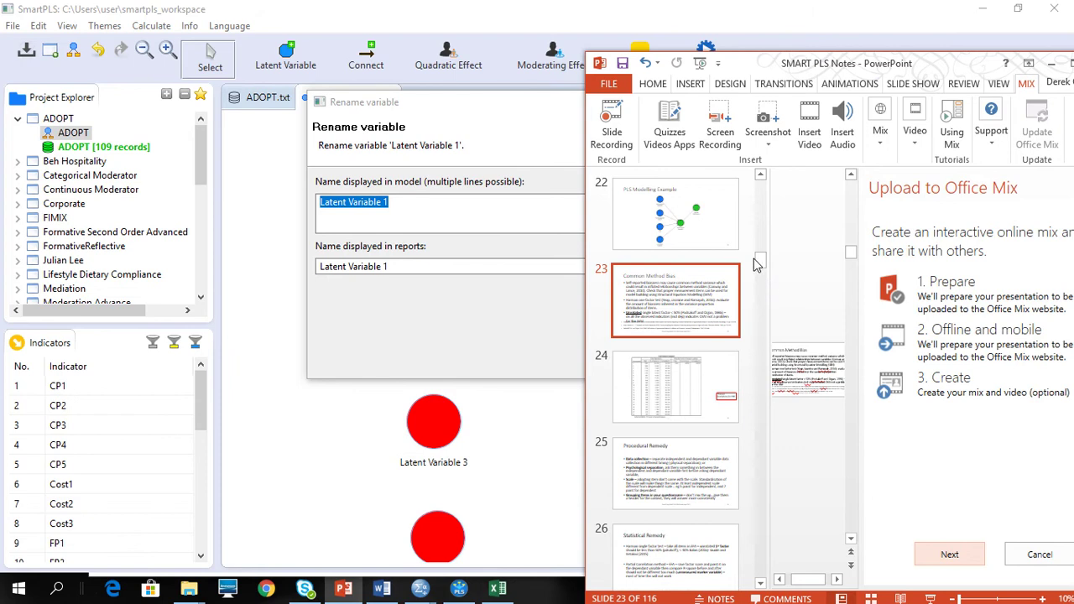
pyautogui.moveTo(769, 291); pyautogui.dragTo(839, 293)
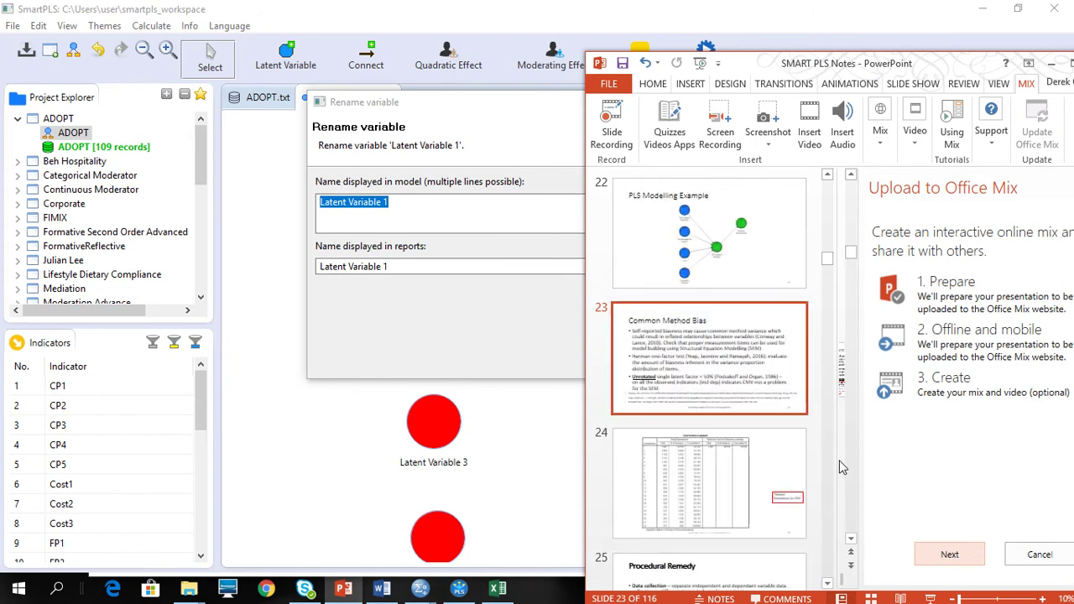
pyautogui.moveTo(866, 469); pyautogui.dragTo(1045, 468)
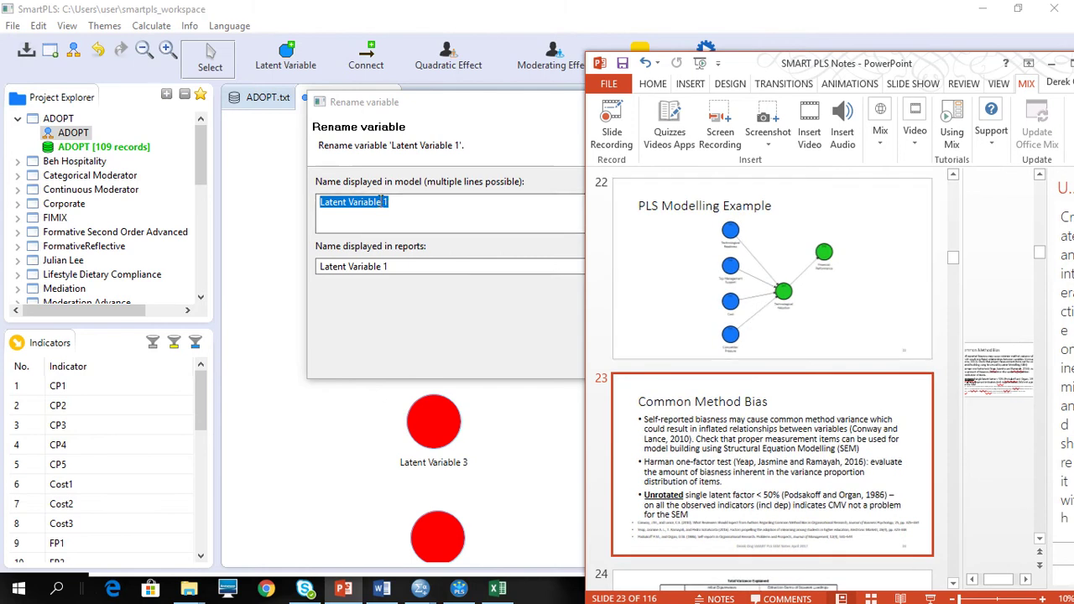
pyautogui.click(382, 199)
# Replace the name Latent Variable 1 with Technological Readiness.
pyautogui.moveTo(386, 202); pyautogui.dragTo(184, 219)
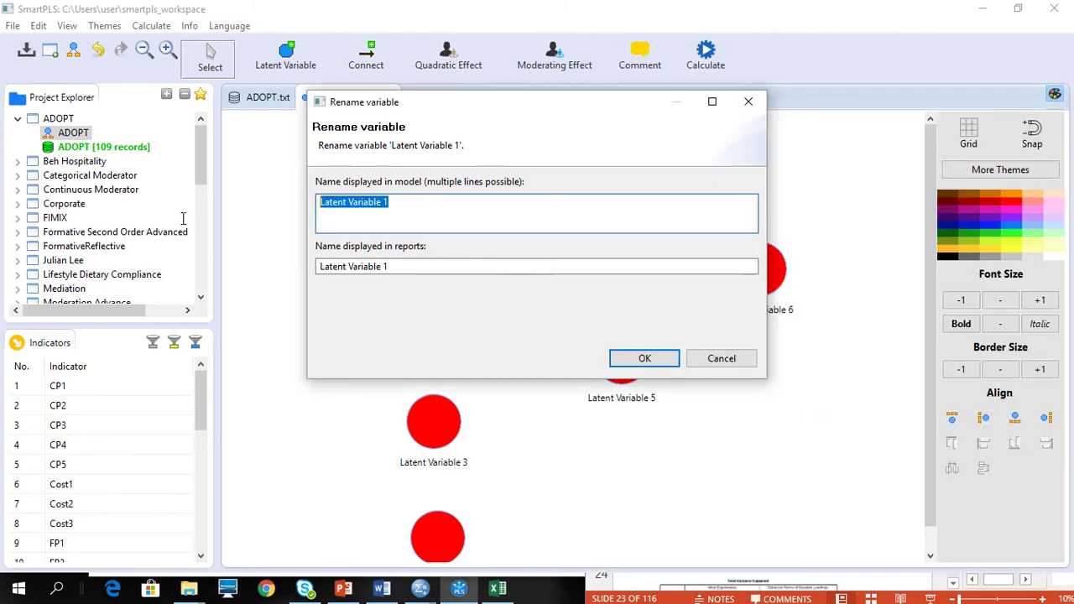
pyautogui.write('Teac')
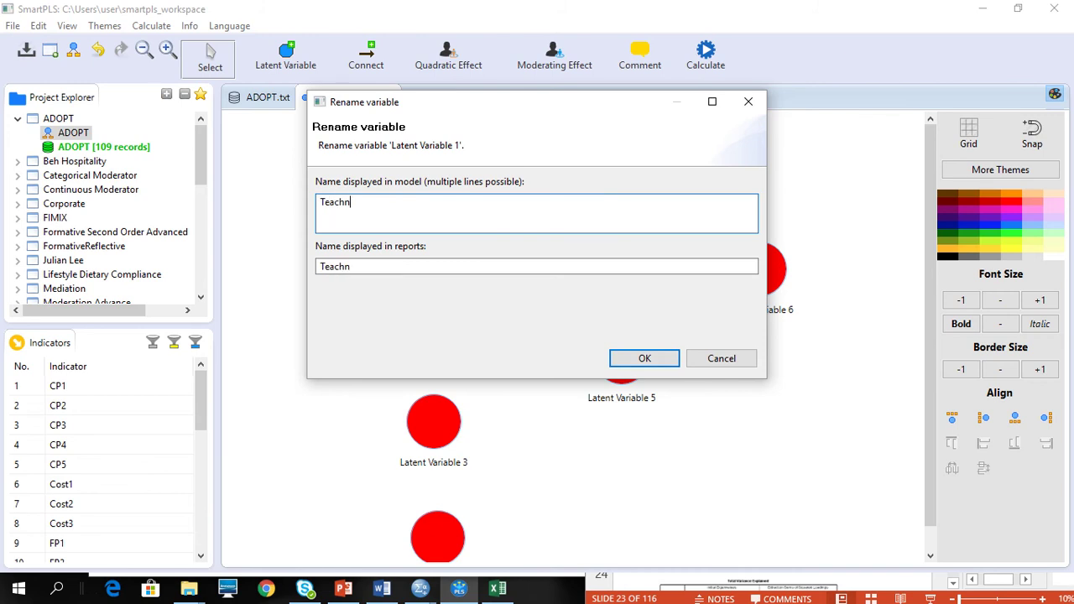
pyautogui.write('hn')
pyautogui.press('BackSpace')
pyautogui.press('BackSpace')
pyautogui.press('BackSpace')
pyautogui.write('nological read')
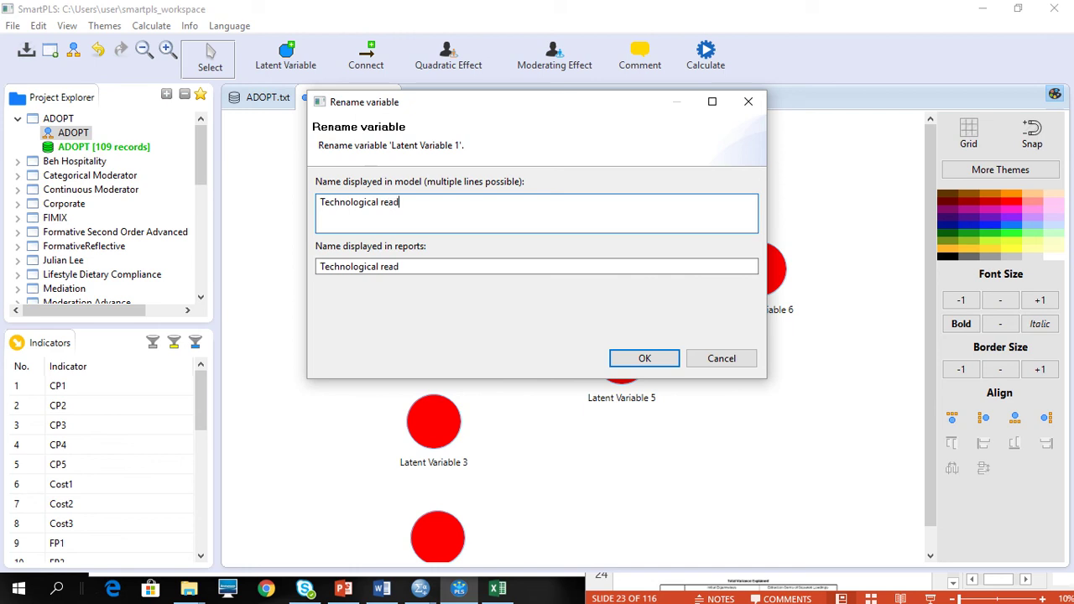
pyautogui.press('BackSpace')
pyautogui.press('BackSpace')
pyautogui.write('Readines')
# Confirm Technological Readiness and rename Latent Variable 2 to Top Management Support.
pyautogui.click(643, 360)
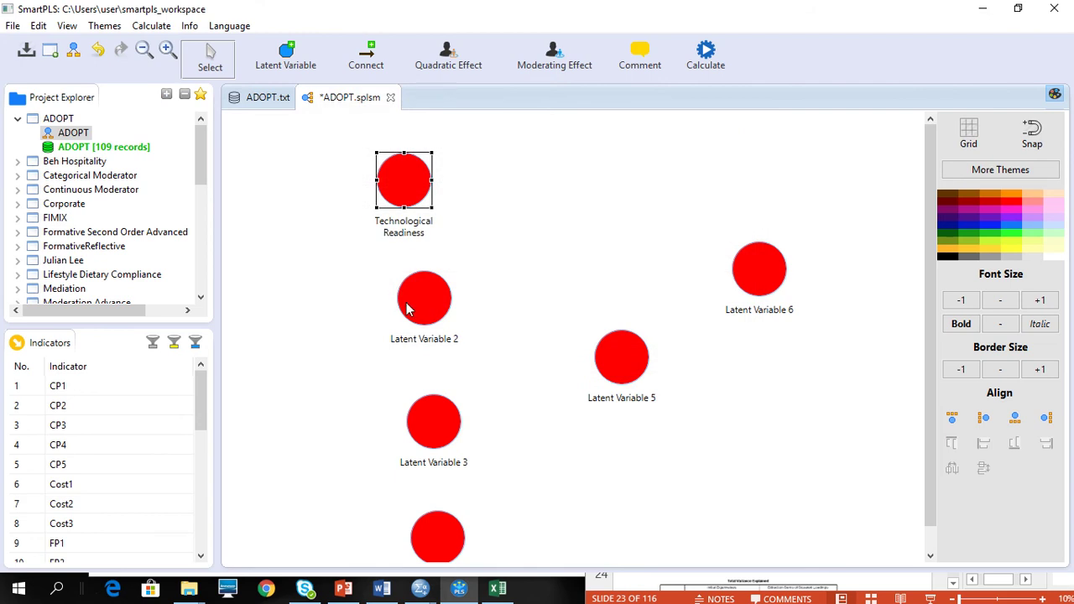
pyautogui.click(344, 589)
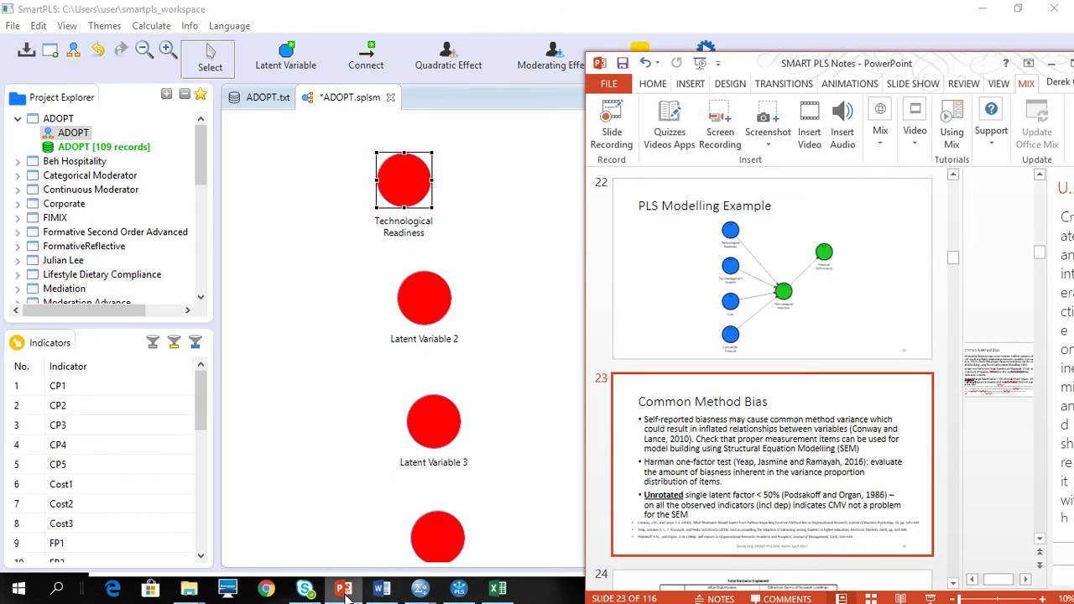
pyautogui.click(434, 294)
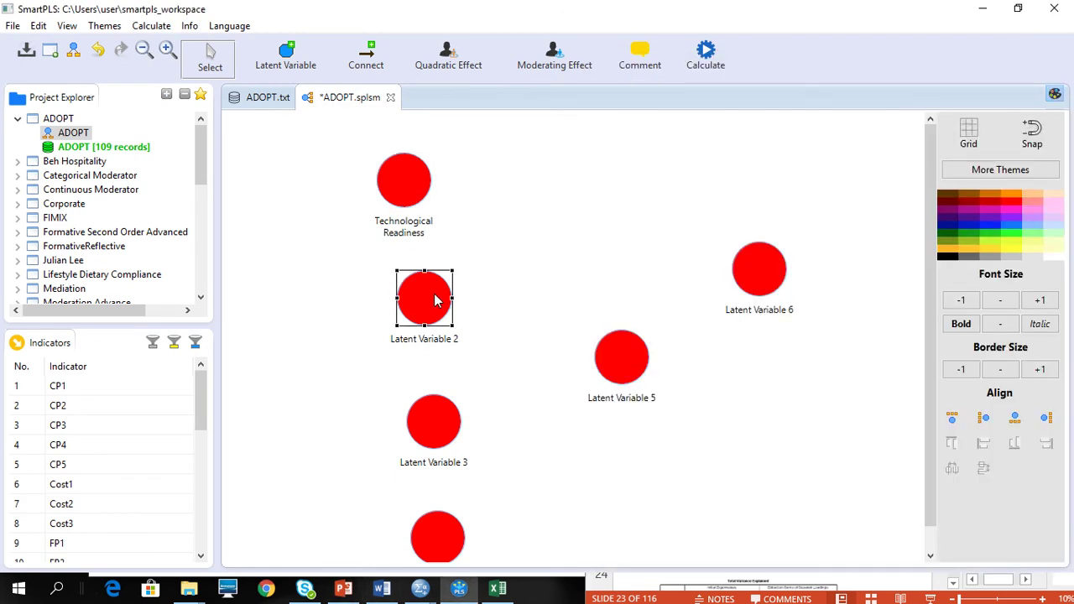
pyautogui.rightClick(434, 300)
pyautogui.click(471, 144)
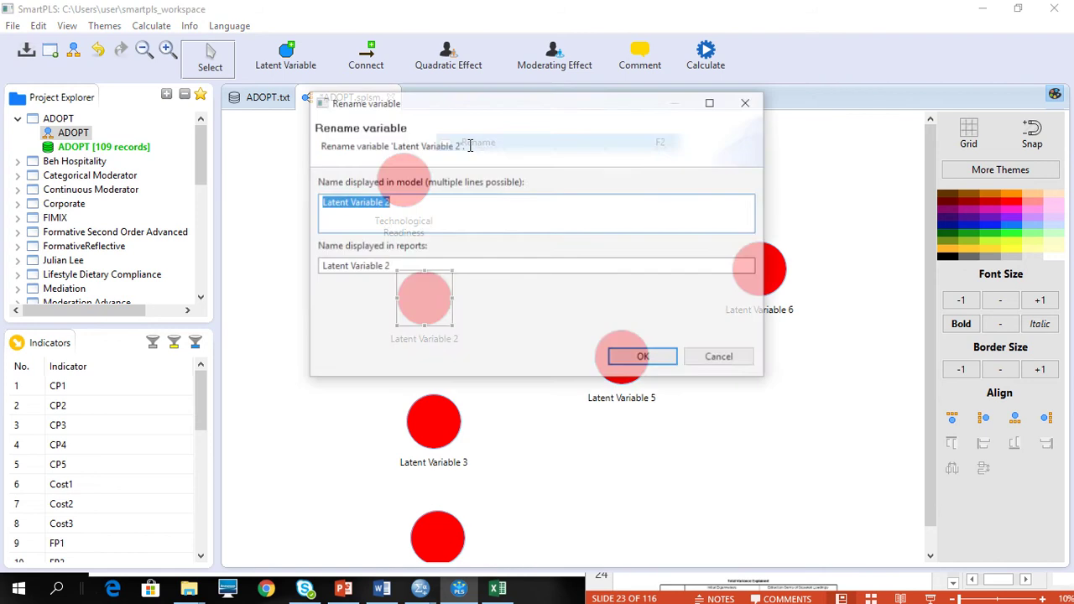
pyautogui.write('Top M')
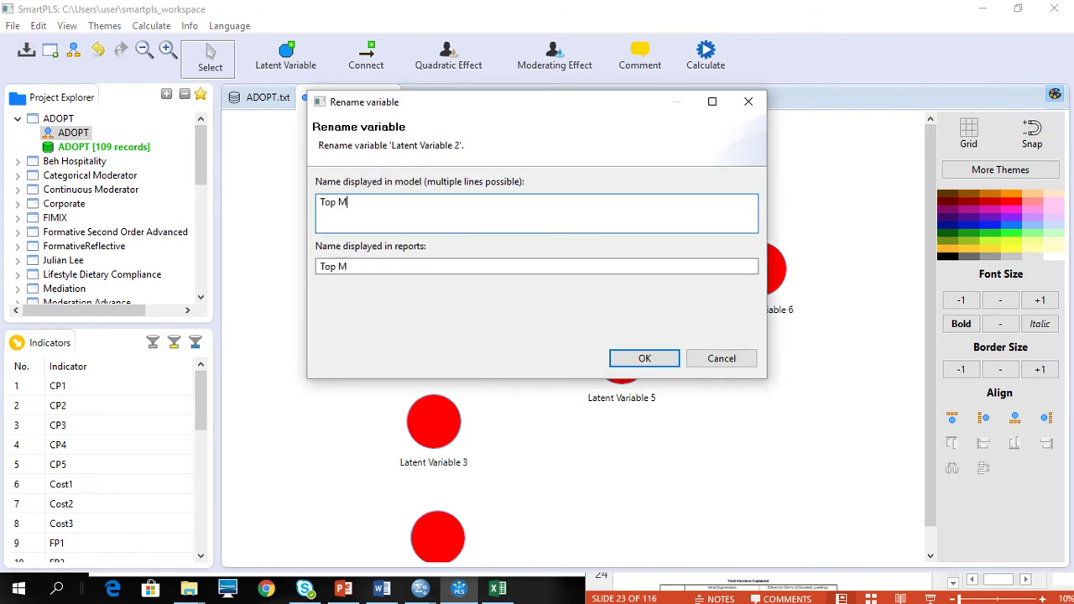
pyautogui.write('anagement Support')
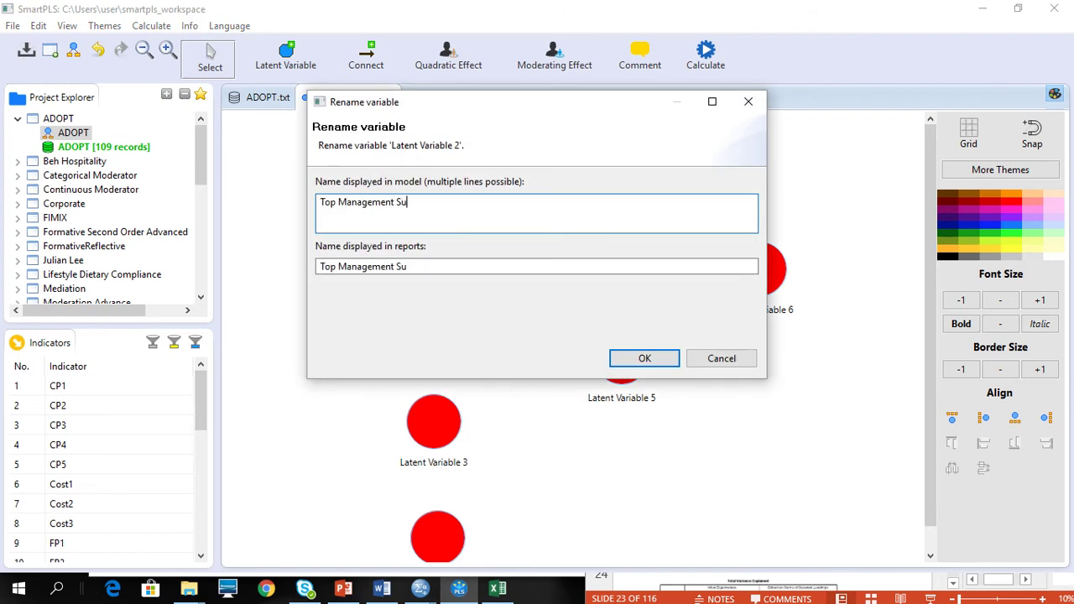
pyautogui.click(645, 358)
# Rename Latent Variable 3 to Cost.
pyautogui.click(456, 438)
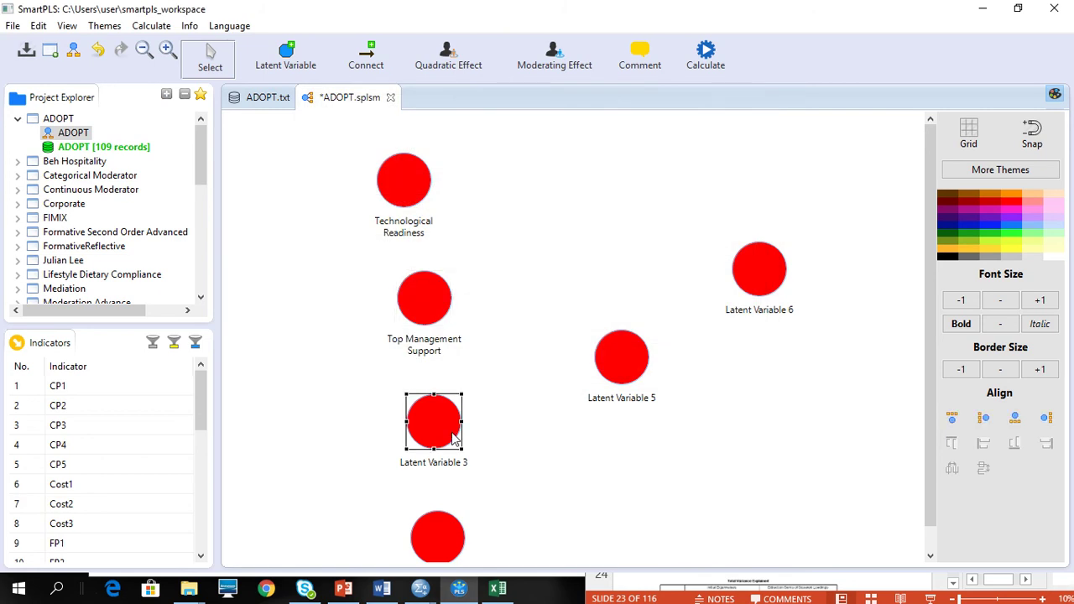
pyautogui.rightClick(456, 438)
pyautogui.click(508, 150)
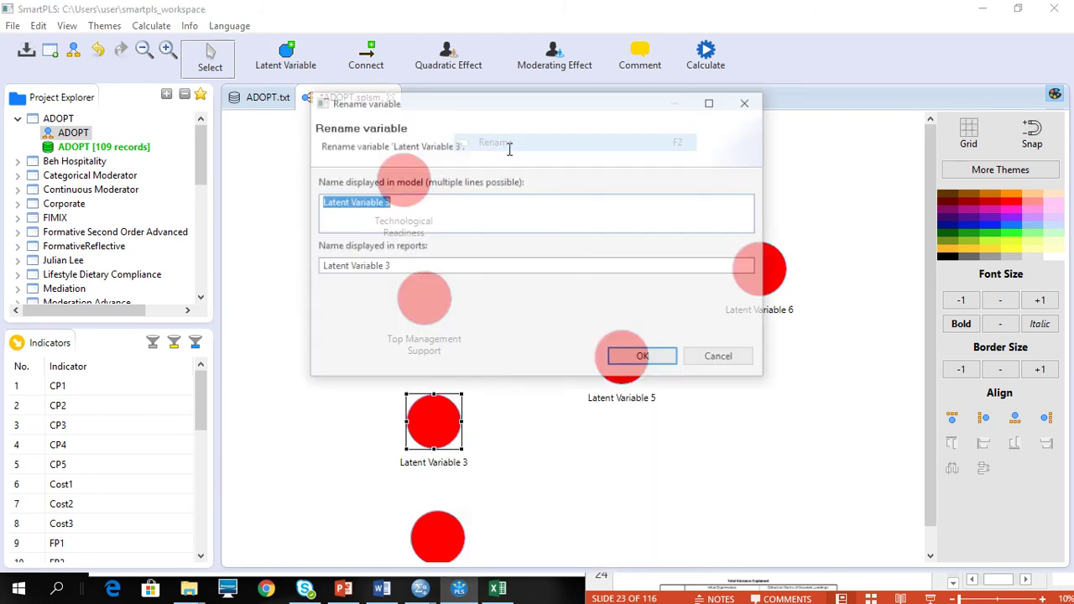
pyautogui.click(343, 588)
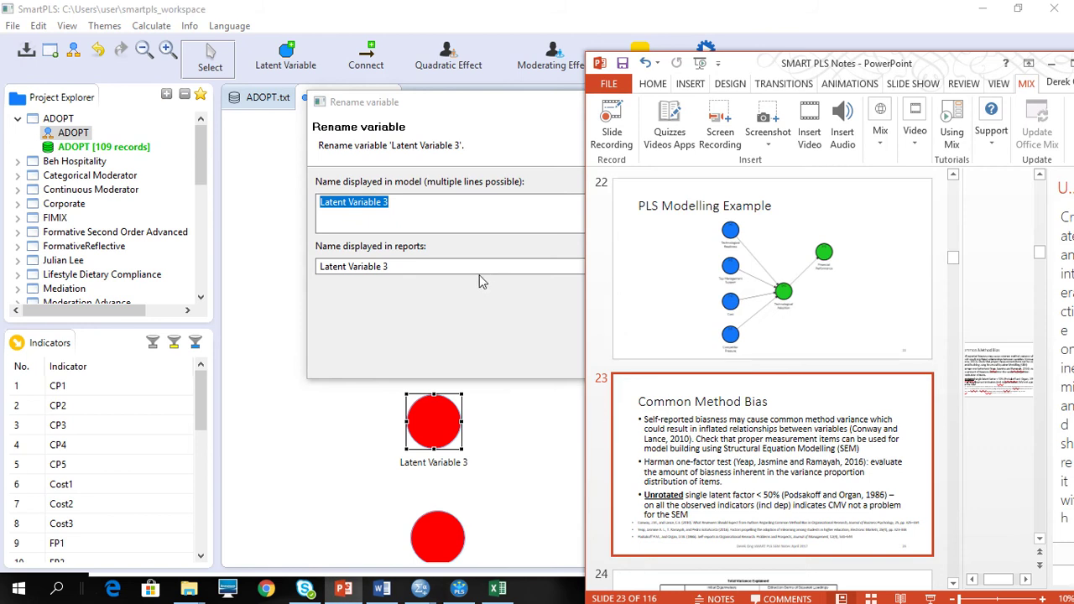
pyautogui.click(417, 217)
pyautogui.press('BackSpace')
pyautogui.press('BackSpace')
pyautogui.press('BackSpace')
pyautogui.press('BackSpace')
pyautogui.press('BackSpace')
pyautogui.press('BackSpace')
pyautogui.press('BackSpace')
pyautogui.press('BackSpace')
pyautogui.press('BackSpace')
pyautogui.press('BackSpace')
pyautogui.press('BackSpace')
pyautogui.press('BackSpace')
pyautogui.press('BackSpace')
pyautogui.press('BackSpace')
pyautogui.press('BackSpace')
pyautogui.press('BackSpace')
pyautogui.press('BackSpace')
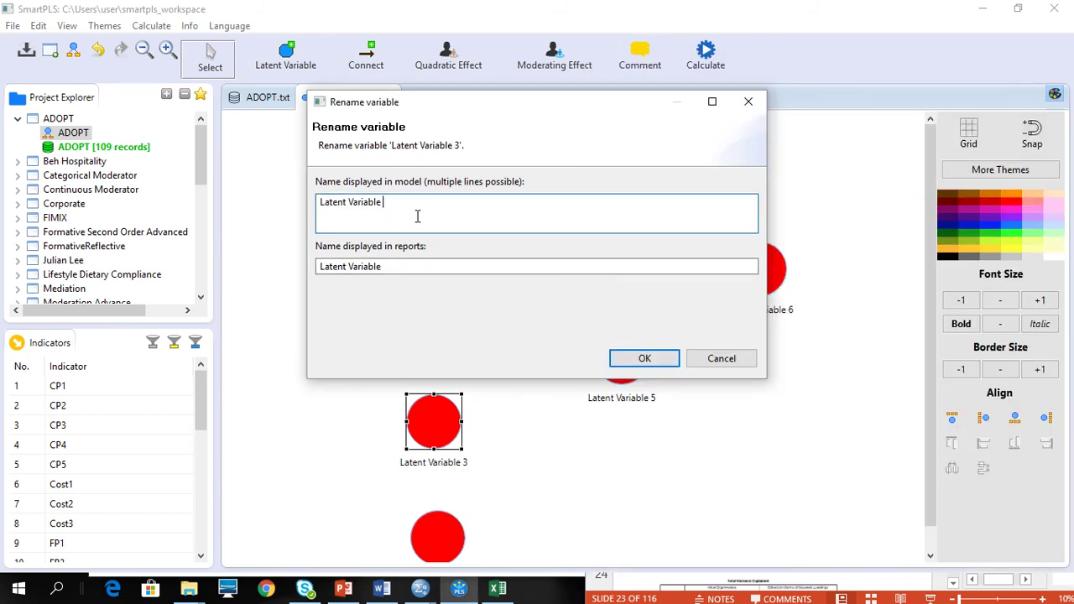
pyautogui.write('Cost')
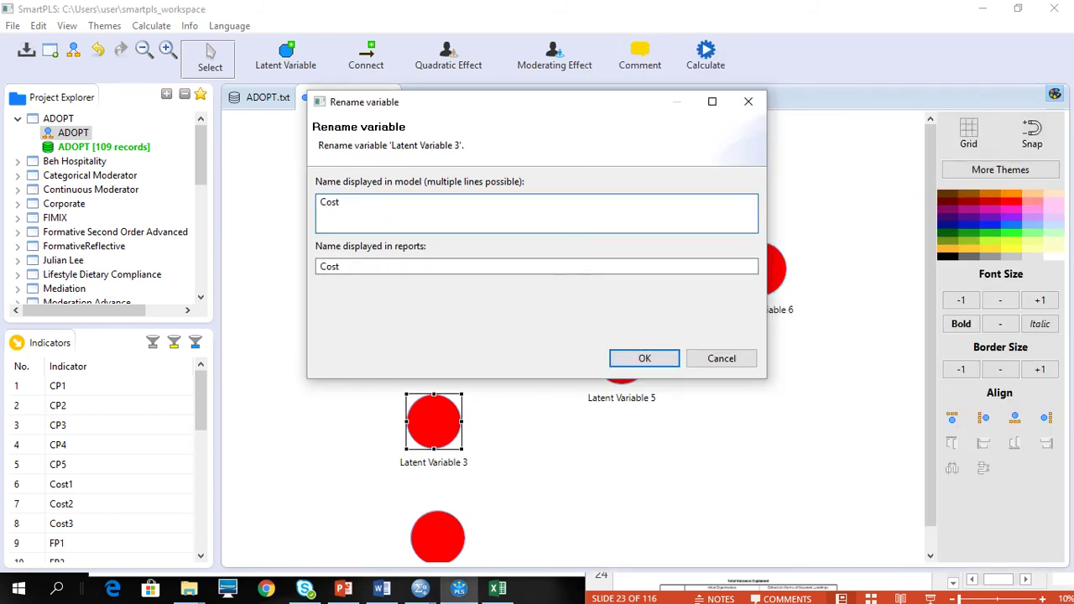
pyautogui.click(642, 359)
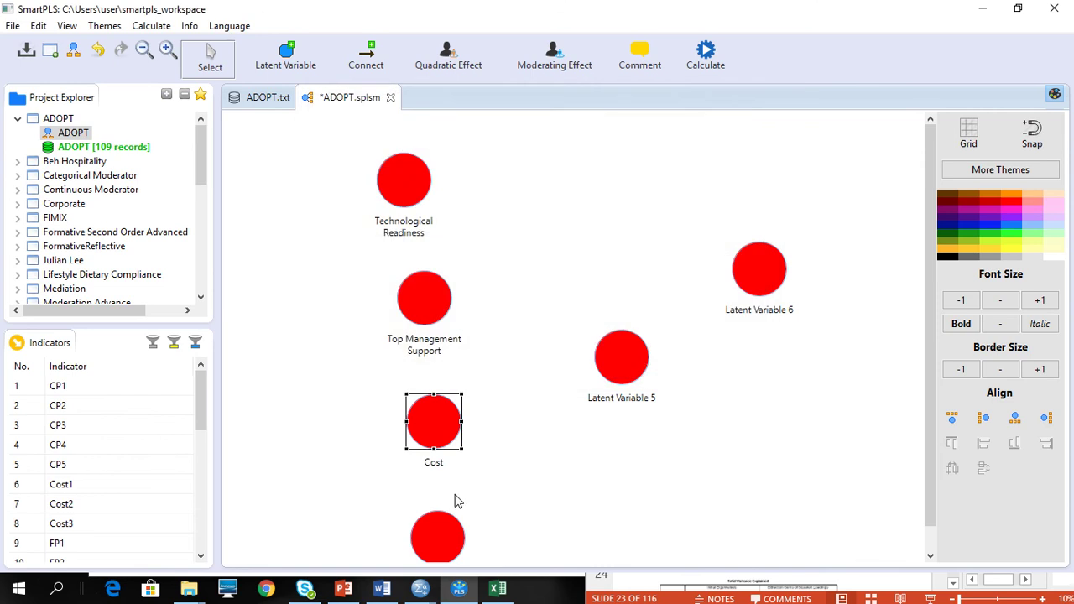
# Move Latent Variable 4 up beneath Cost and align Top Management Support in the column.
pyautogui.click(433, 535)
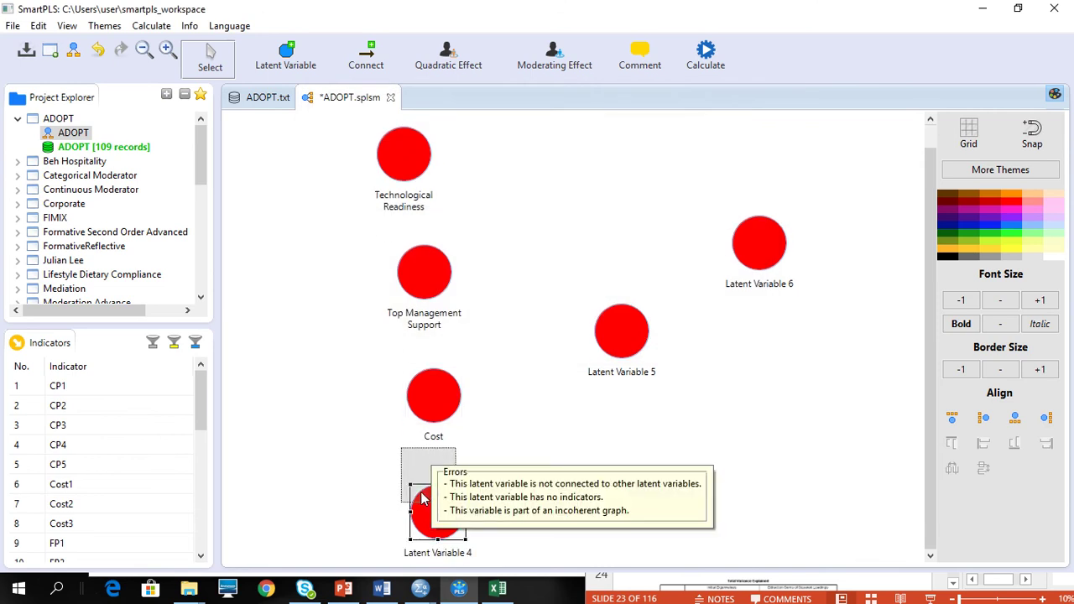
pyautogui.moveTo(434, 511); pyautogui.dragTo(402, 409)
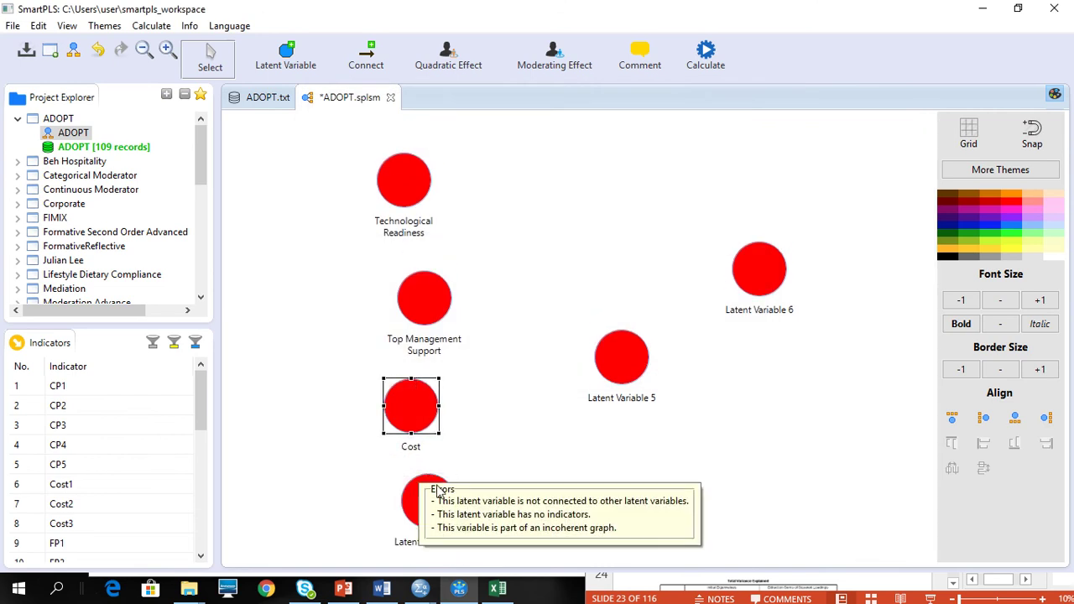
pyautogui.moveTo(422, 496); pyautogui.dragTo(406, 489)
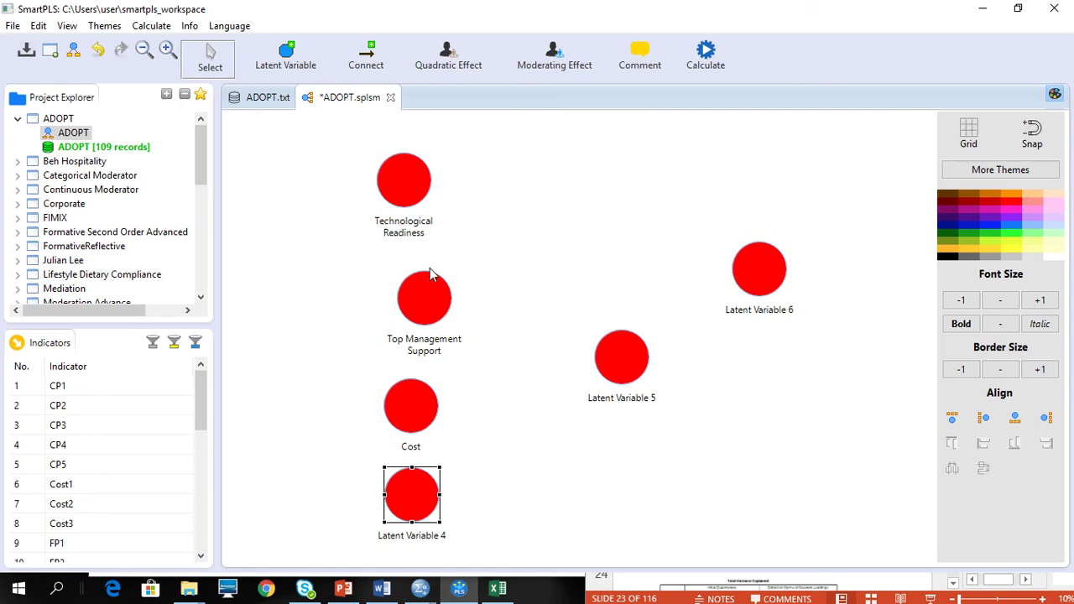
pyautogui.moveTo(430, 268); pyautogui.dragTo(412, 266)
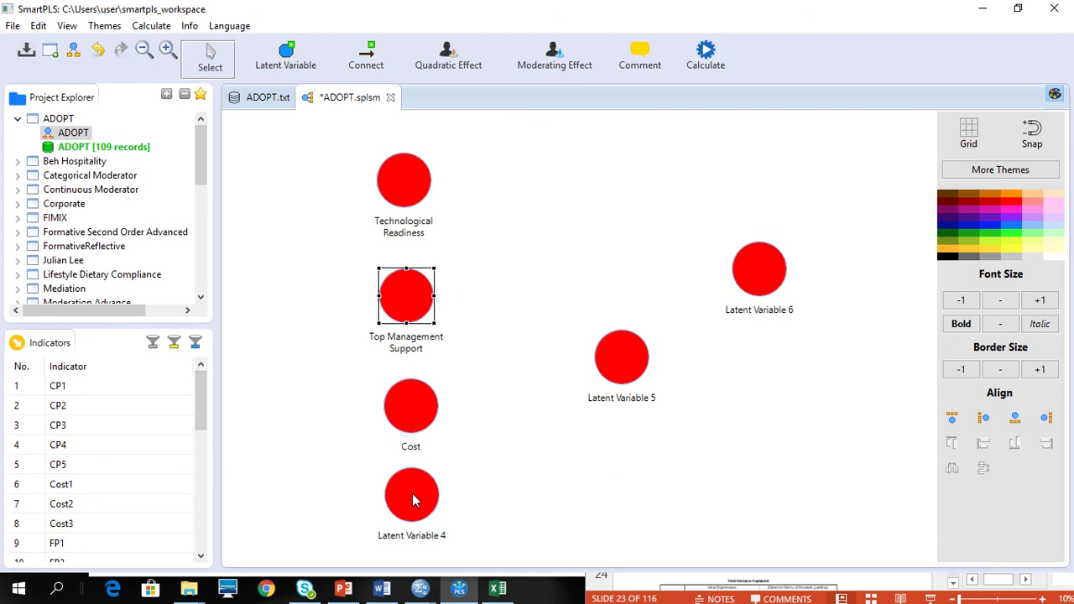
# Rename Latent Variable 4 to Competitor Support.
pyautogui.rightClick(413, 500)
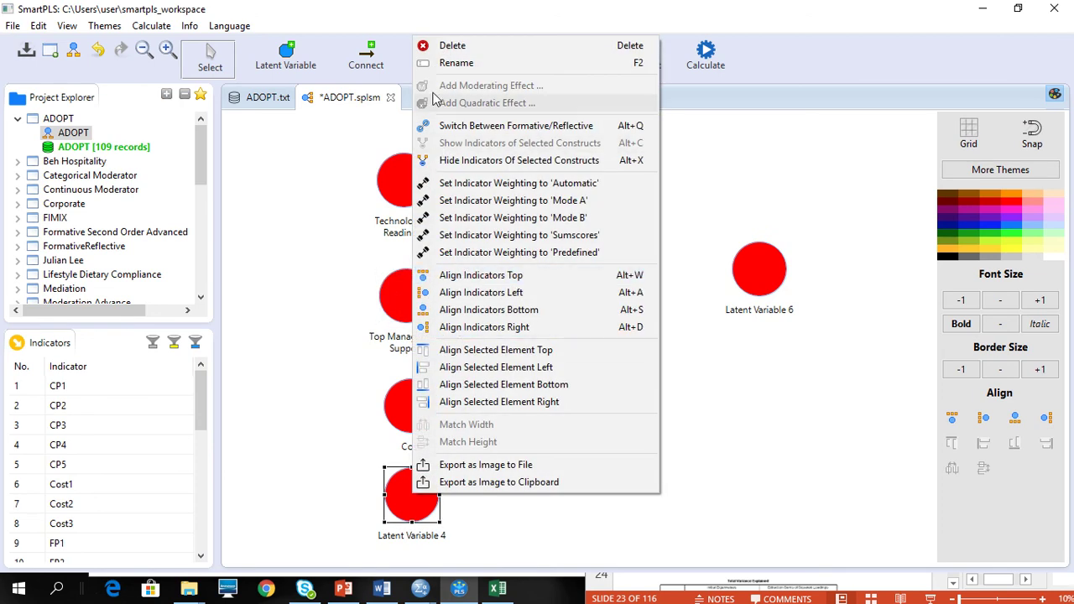
pyautogui.click(437, 63)
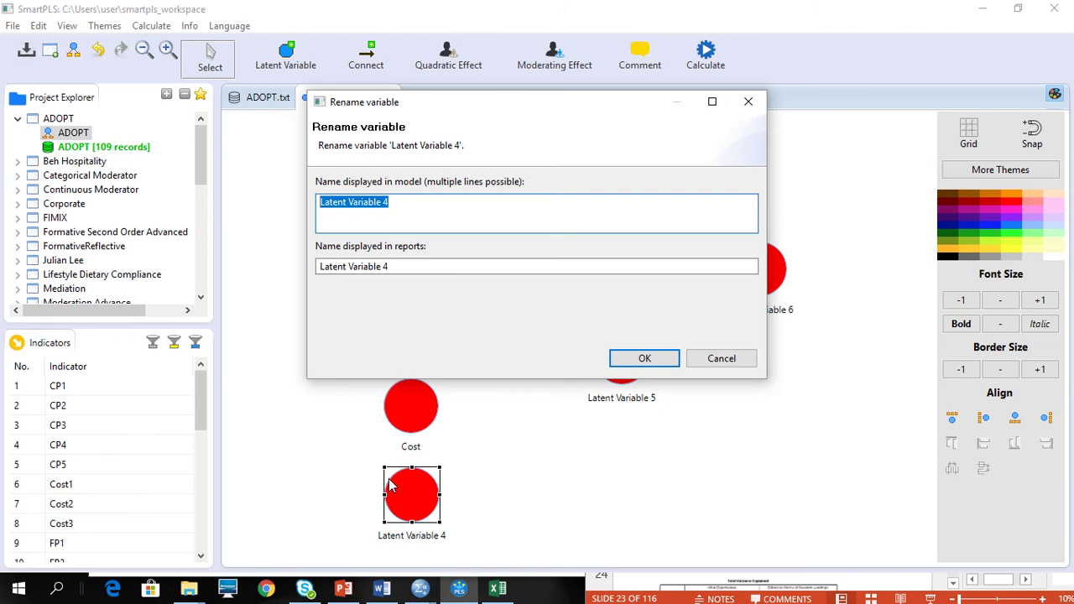
pyautogui.write('Competit')
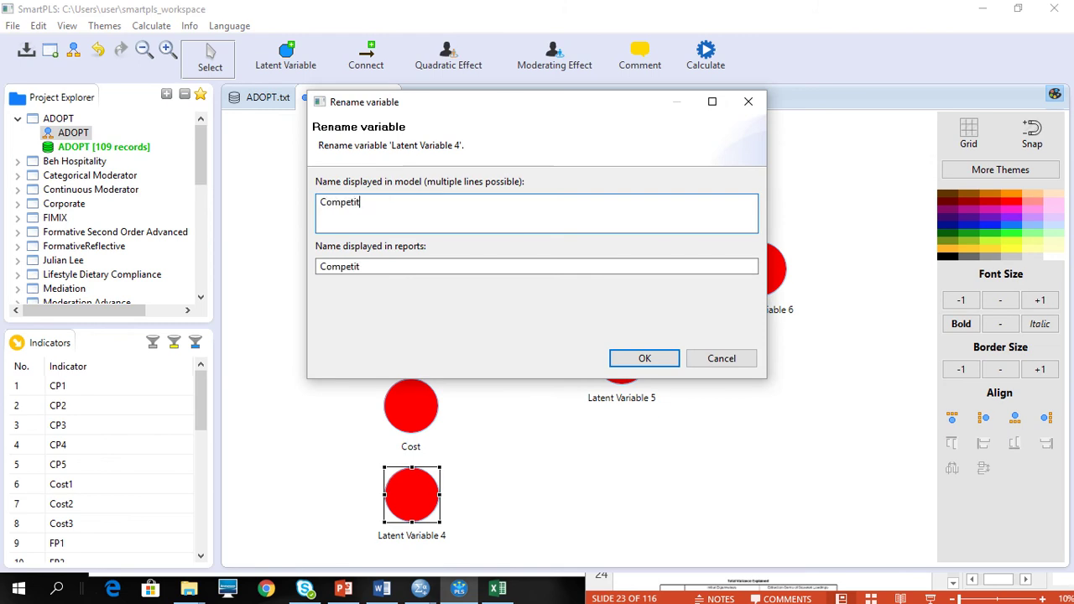
pyautogui.write('or Support')
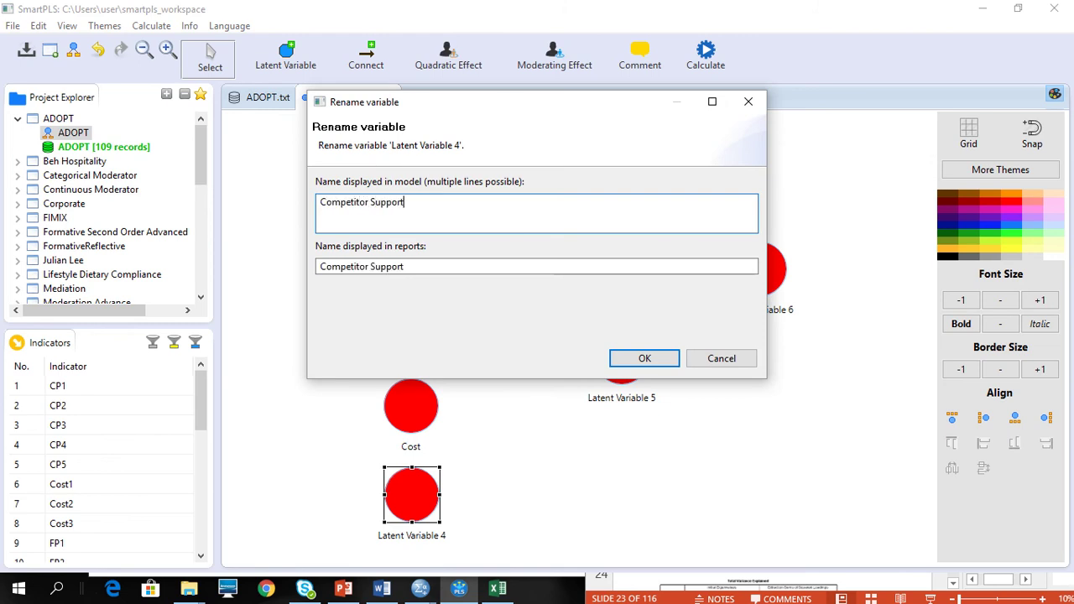
pyautogui.click(618, 362)
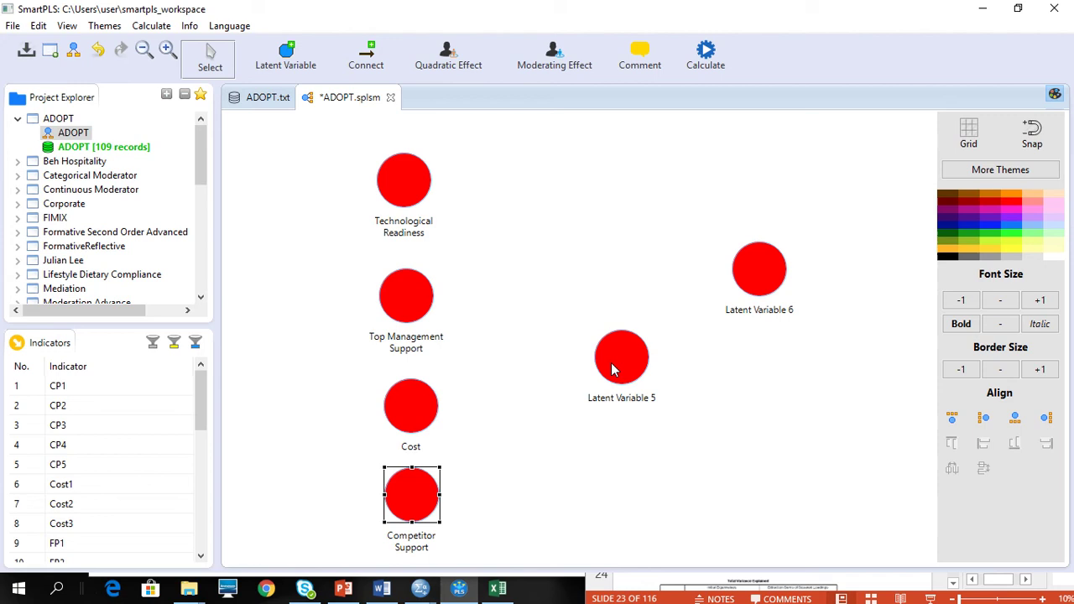
# Nudge Latent Variable 5 up-left and begin renaming it.
pyautogui.moveTo(612, 370); pyautogui.dragTo(589, 344)
pyautogui.rightClick(587, 343)
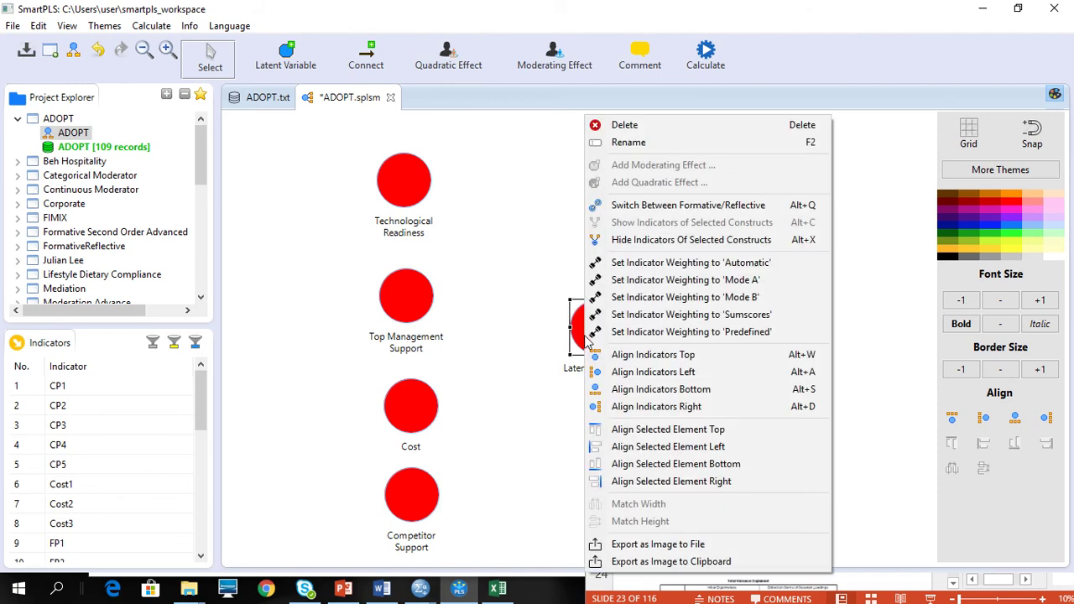
pyautogui.click(655, 149)
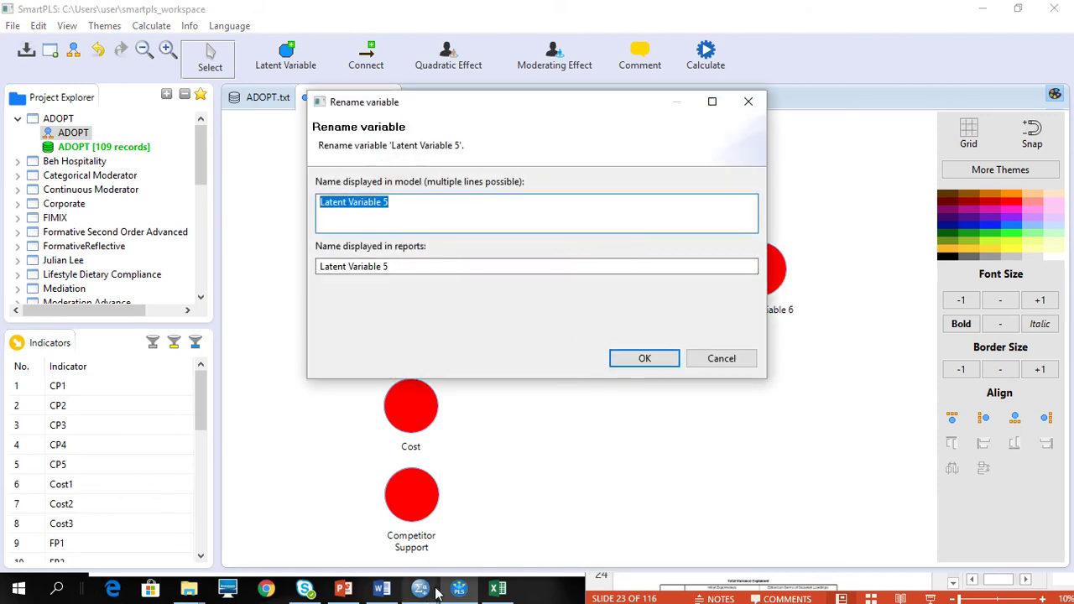
pyautogui.click(334, 596)
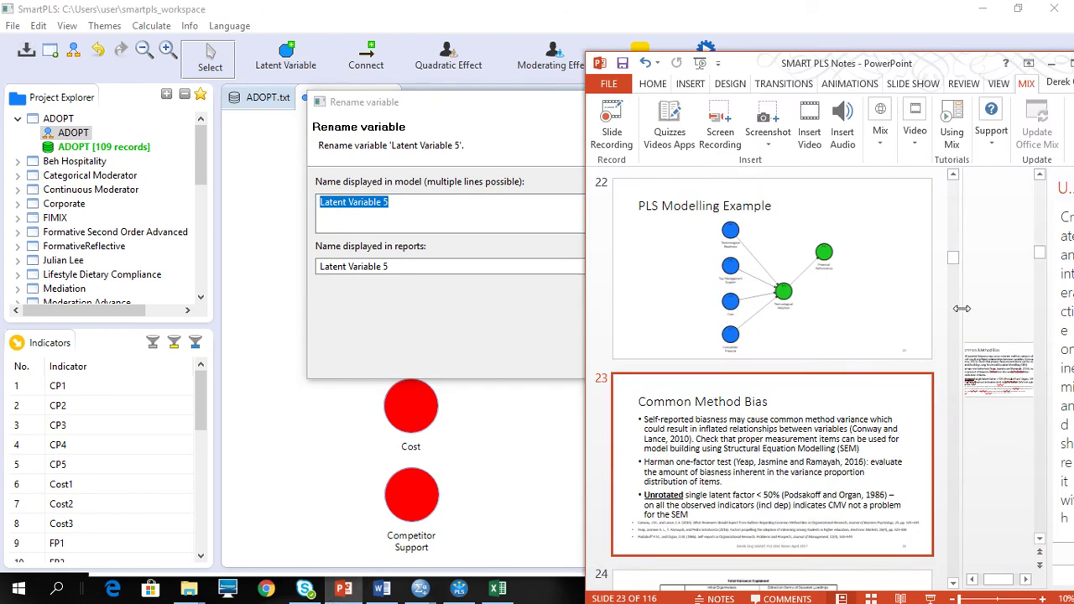
# Check the enlarged PLS Modelling Example slide, then enter Technological Adoption as Latent Variable 5's name.
pyautogui.click(907, 320)
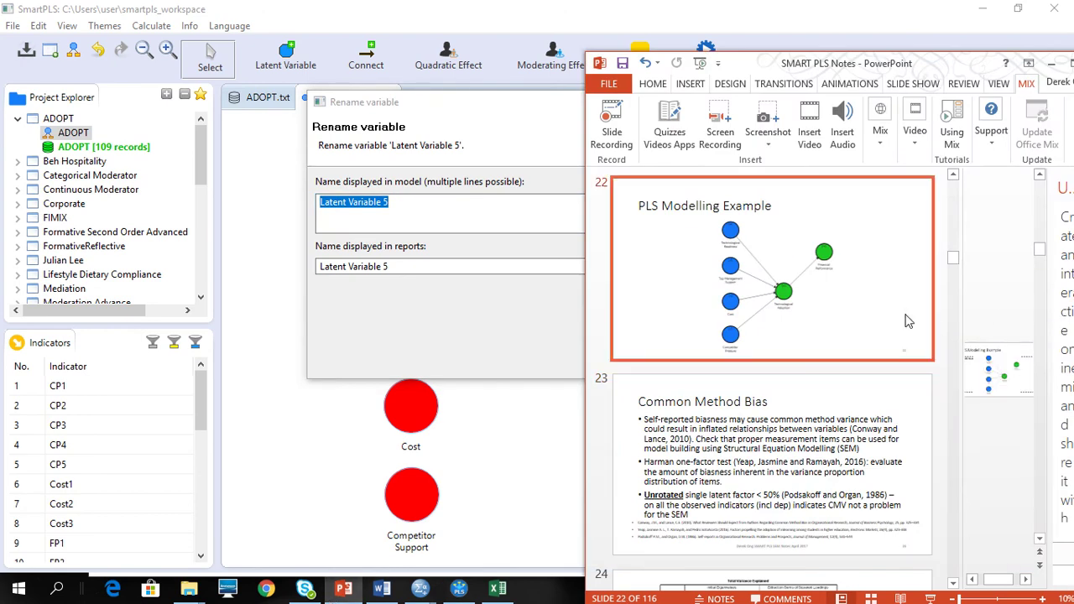
pyautogui.moveTo(581, 354); pyautogui.dragTo(303, 313)
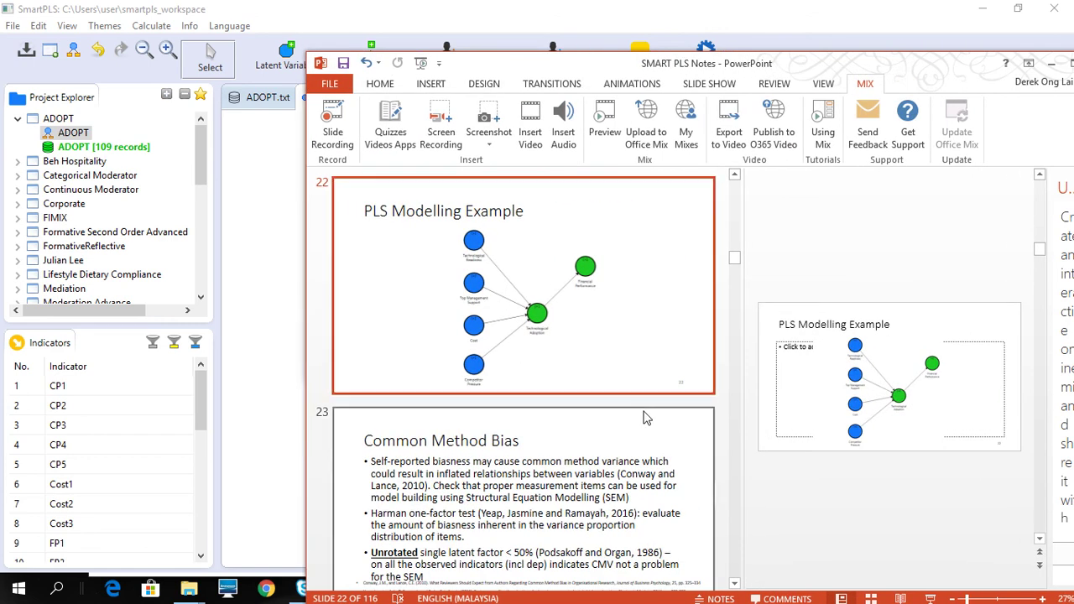
pyautogui.click(1052, 67)
pyautogui.write('Technological Adoption')
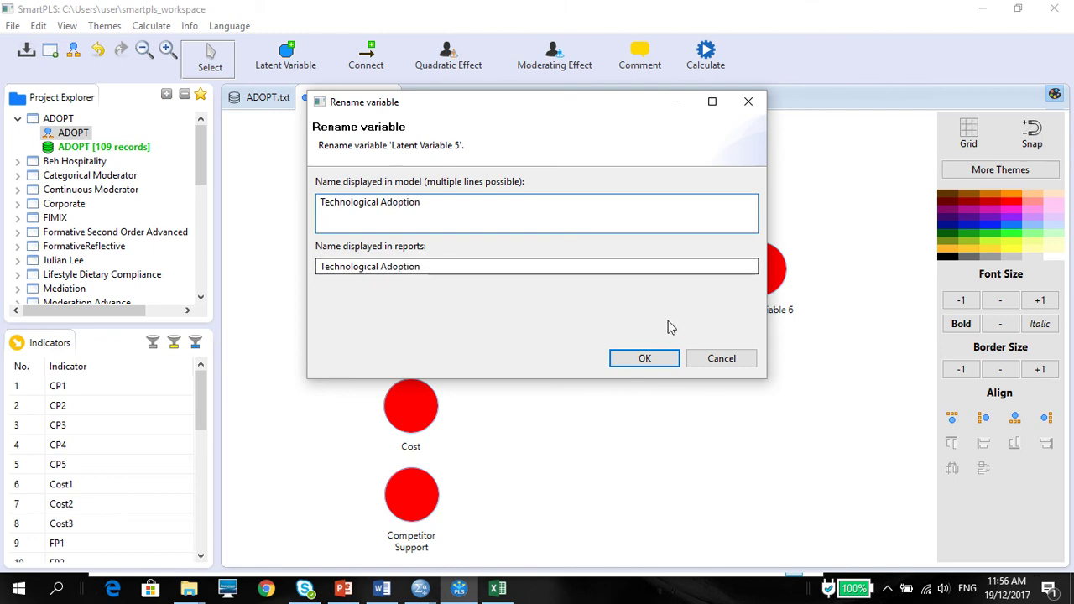
# Confirm Technological Adoption, then rename Latent Variable 6 to Financial Performance.
pyautogui.click(647, 359)
pyautogui.click(744, 290)
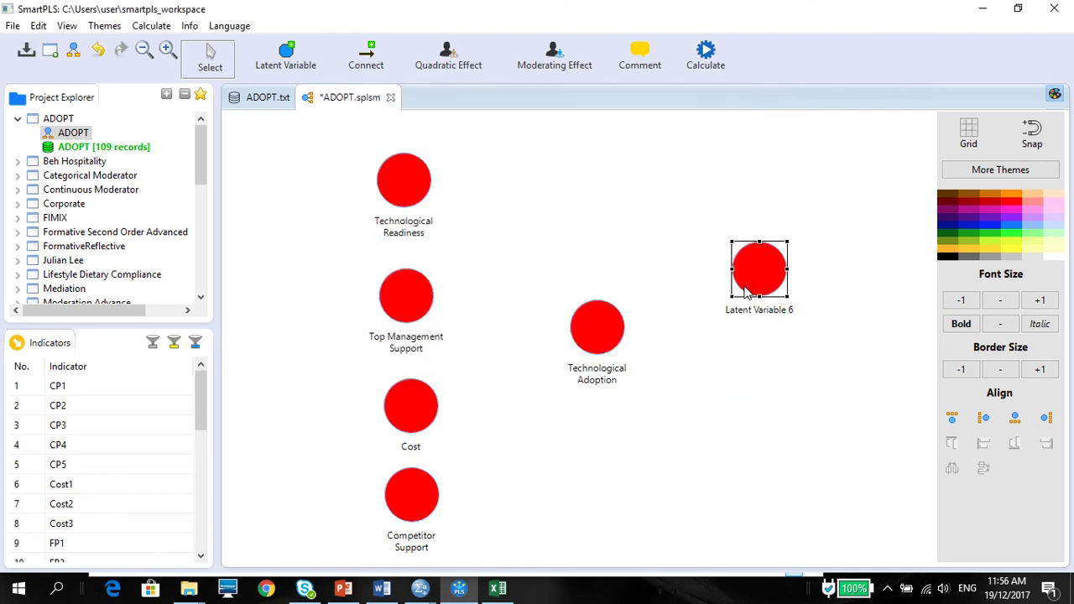
pyautogui.rightClick(744, 293)
pyautogui.click(766, 145)
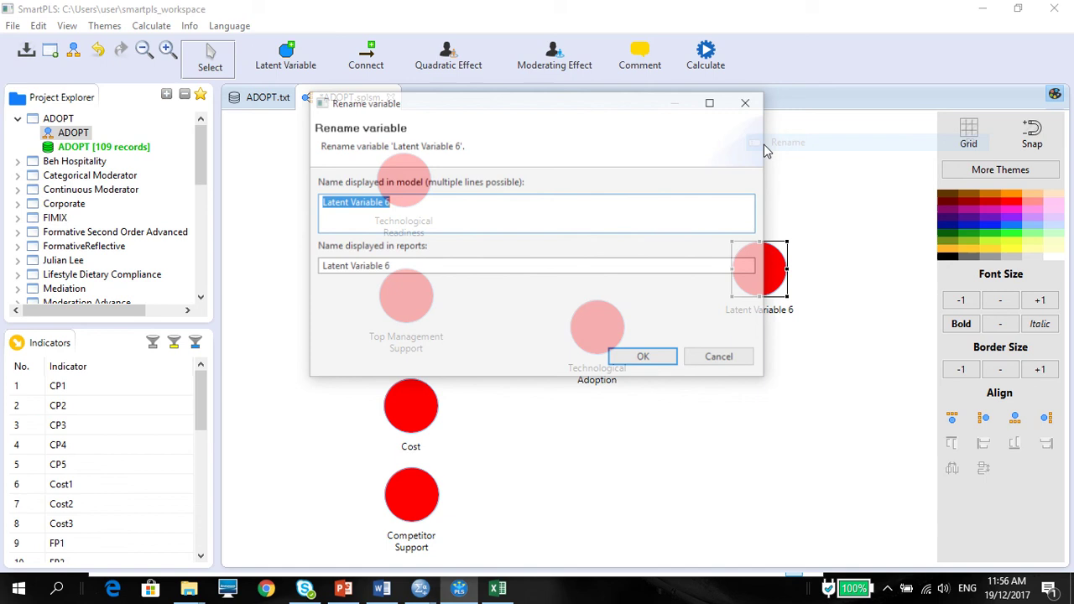
pyautogui.write('Financial Per')
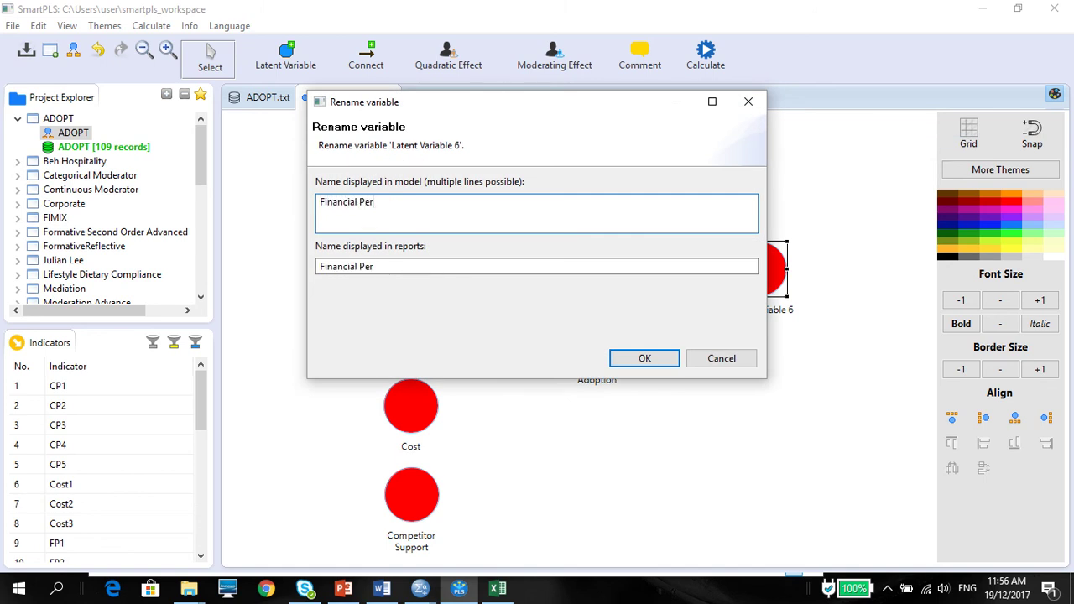
pyautogui.write('formance')
pyautogui.click(652, 363)
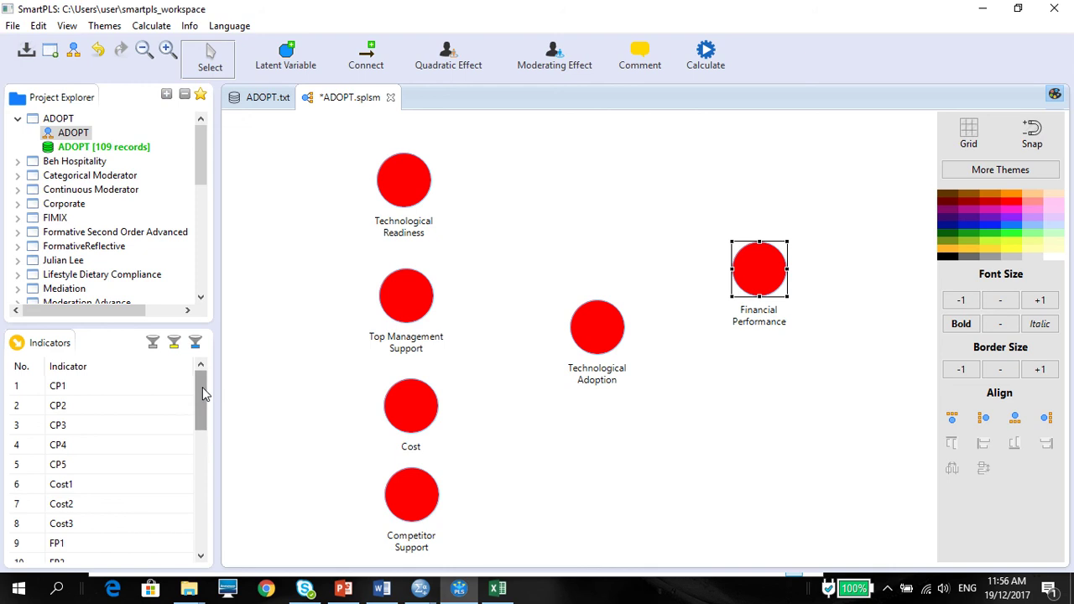
# Nudge Top Management Support, Cost and Competitor Support slightly higher to even the left column.
pyautogui.click(399, 287)
pyautogui.moveTo(400, 287); pyautogui.dragTo(399, 277)
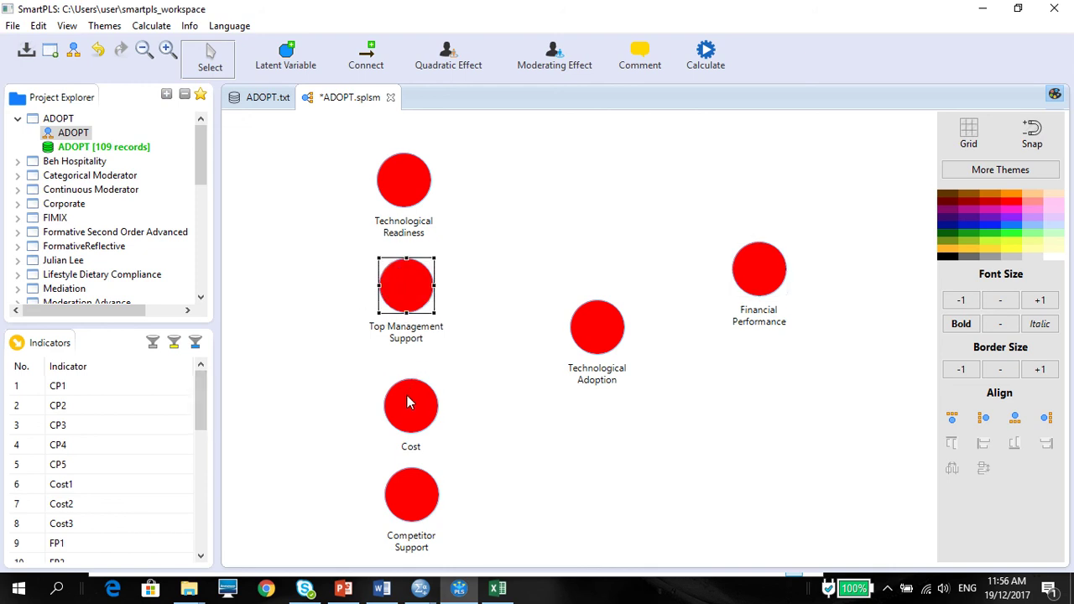
pyautogui.moveTo(407, 403); pyautogui.dragTo(396, 392)
pyautogui.moveTo(420, 512); pyautogui.dragTo(406, 495)
pyautogui.moveTo(413, 411); pyautogui.dragTo(415, 411)
pyautogui.moveTo(405, 479); pyautogui.dragTo(415, 485)
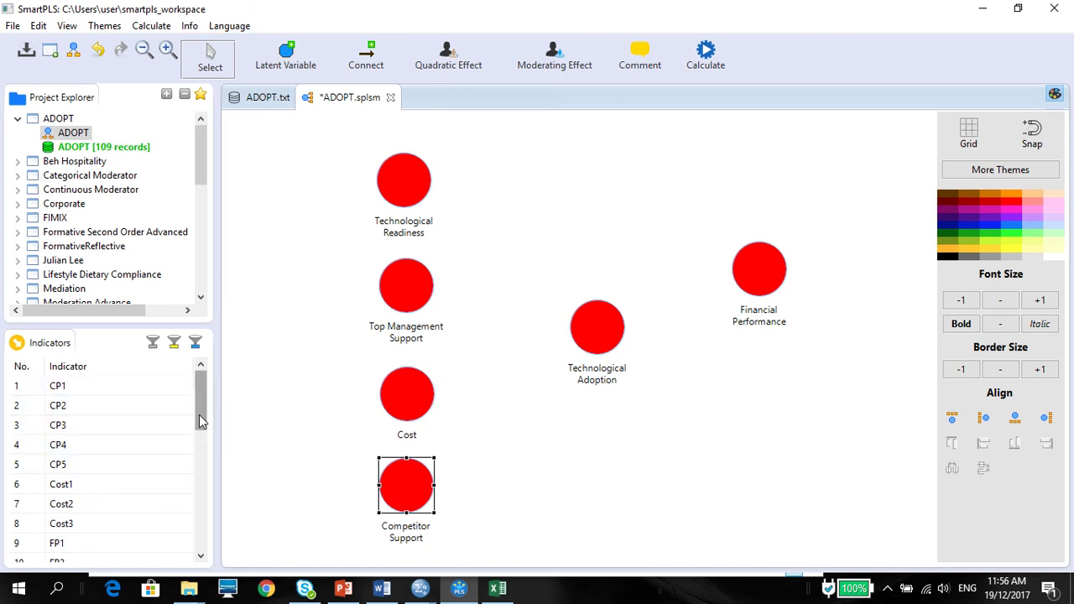
pyautogui.moveTo(199, 415); pyautogui.dragTo(203, 531)
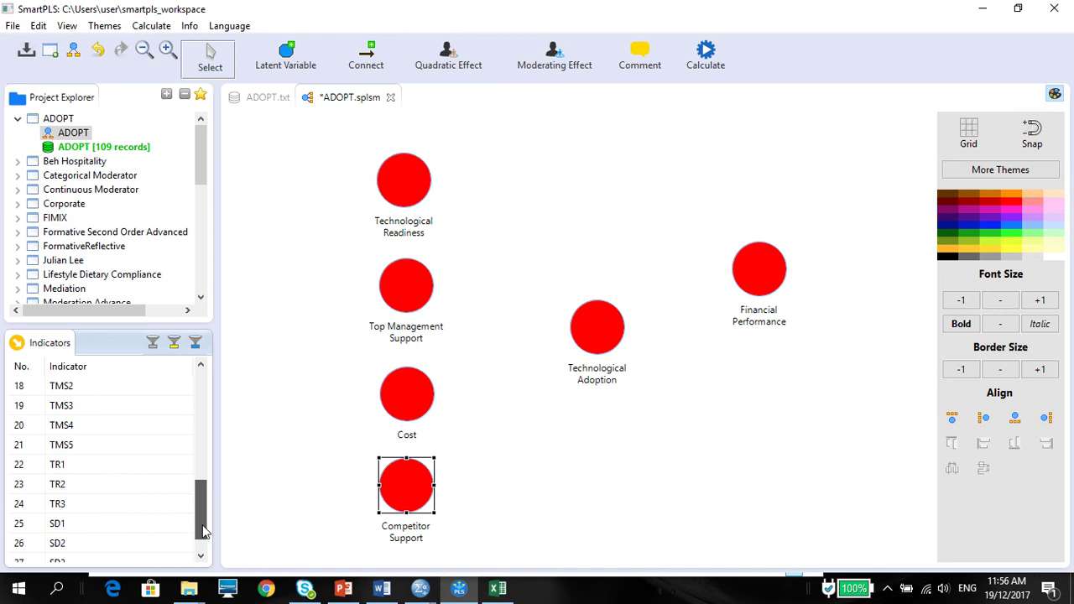
# Assign indicators TR1–TR3 to Technological Readiness.
pyautogui.keyDown('shift'); pyautogui.click(61, 471); pyautogui.keyUp('shift')
pyautogui.click(60, 471)
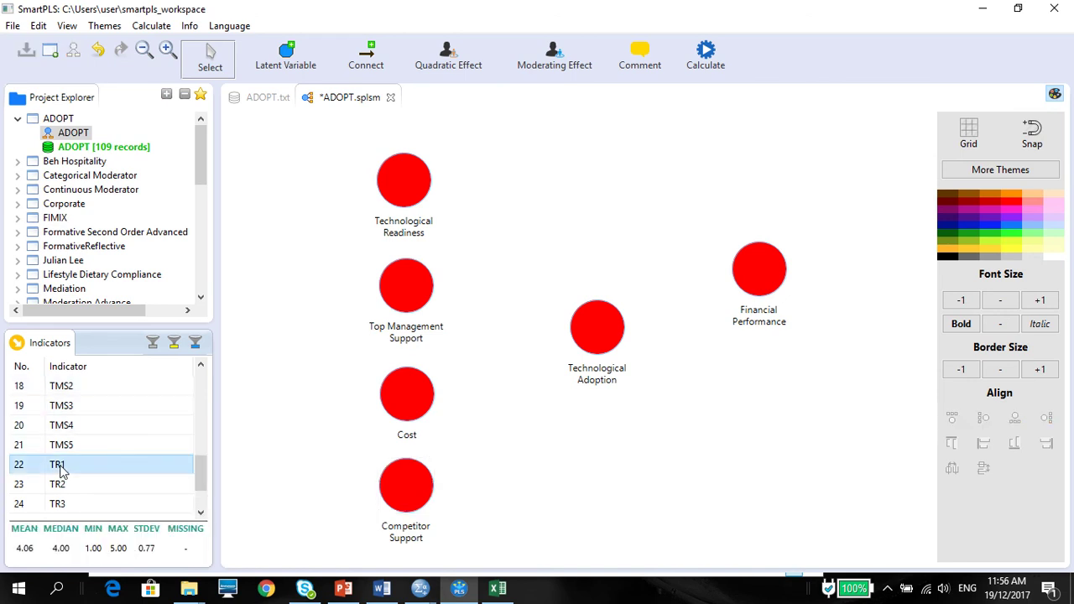
pyautogui.moveTo(202, 474); pyautogui.dragTo(203, 481)
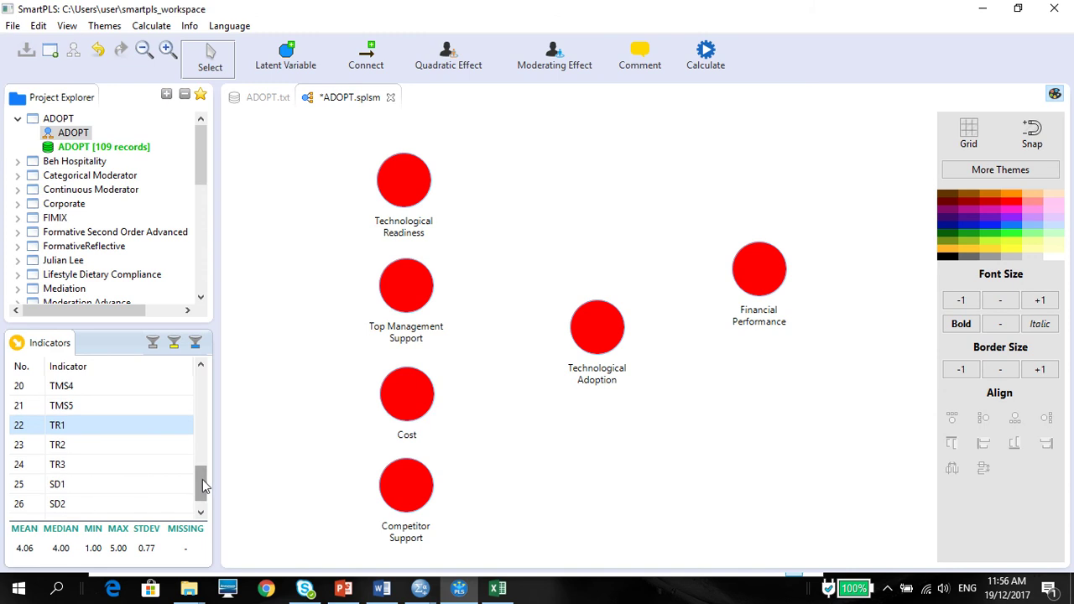
pyautogui.keyDown('ctrl'); pyautogui.click(64, 465); pyautogui.keyUp('ctrl')
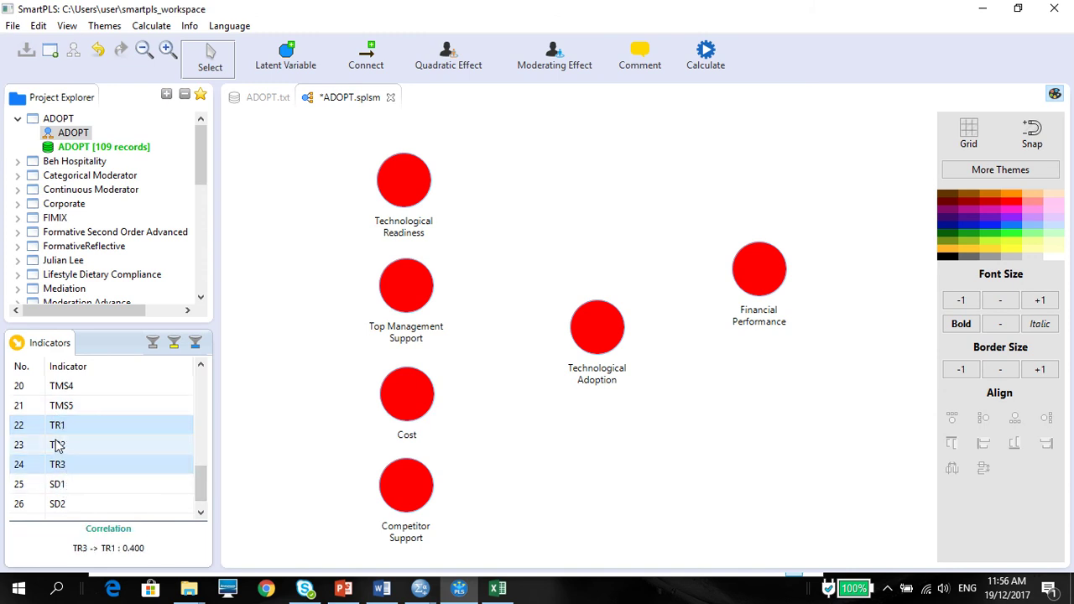
pyautogui.click(57, 445)
pyautogui.press('Up')
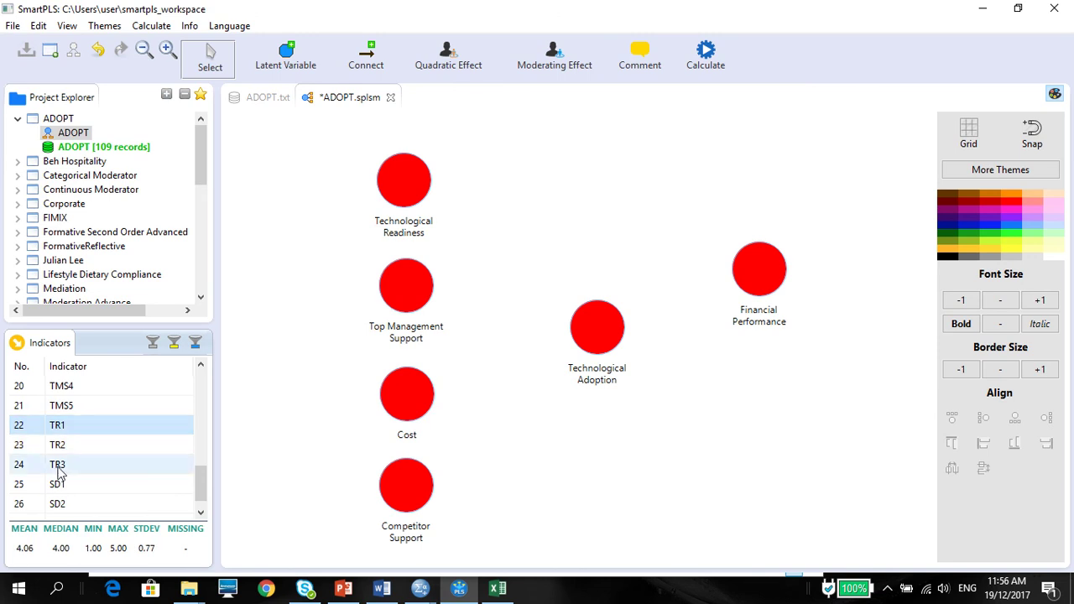
pyautogui.keyDown('shift'); pyautogui.click(59, 473); pyautogui.keyUp('shift')
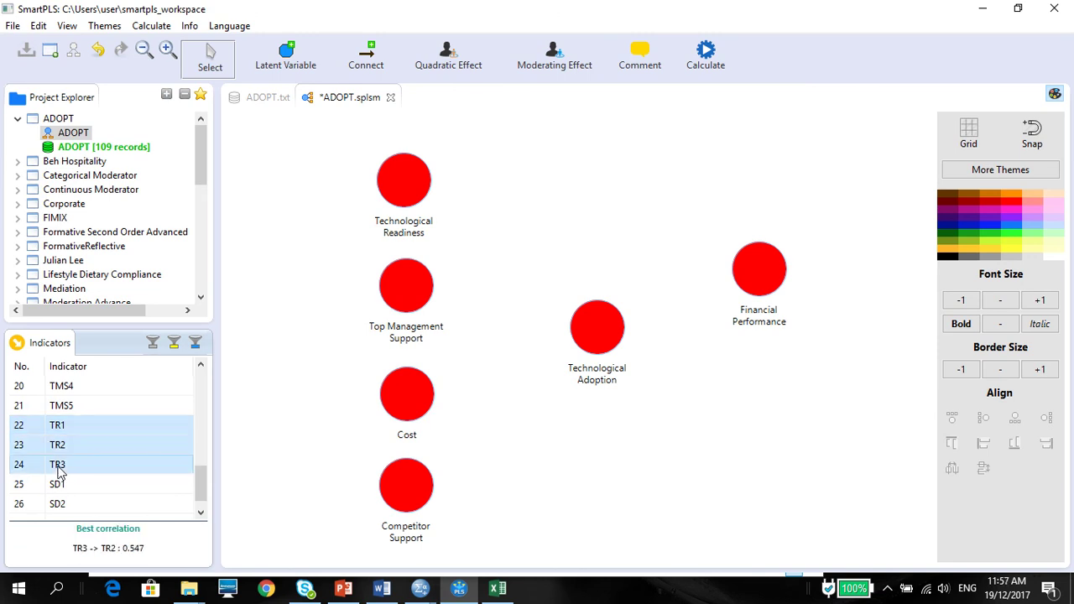
pyautogui.moveTo(59, 454); pyautogui.dragTo(404, 180)
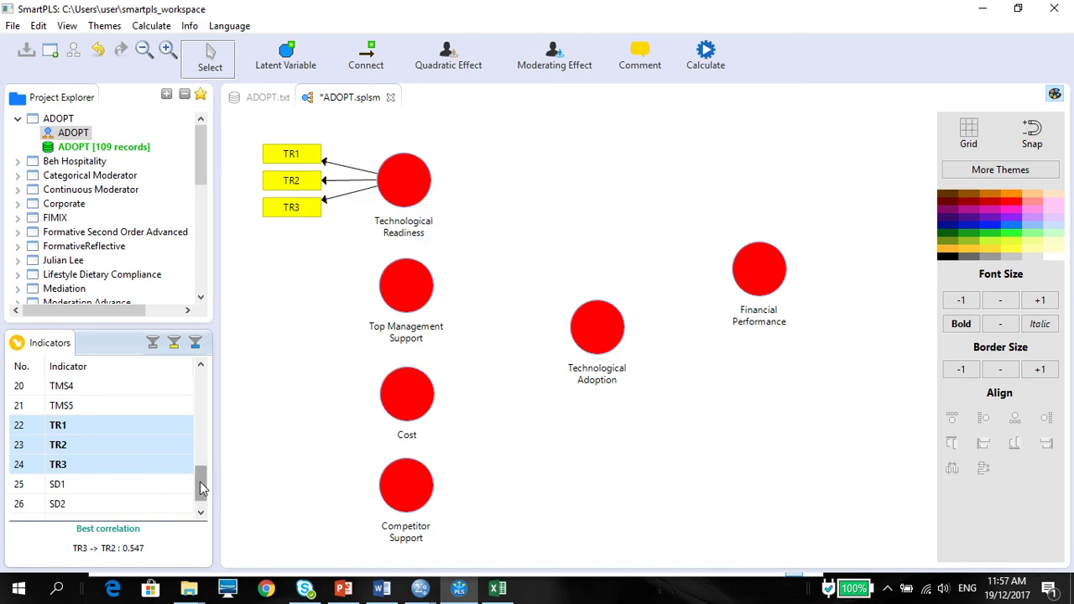
# Assign indicators TMS1–TMS5 to Top Management Support.
pyautogui.moveTo(203, 487); pyautogui.dragTo(205, 467)
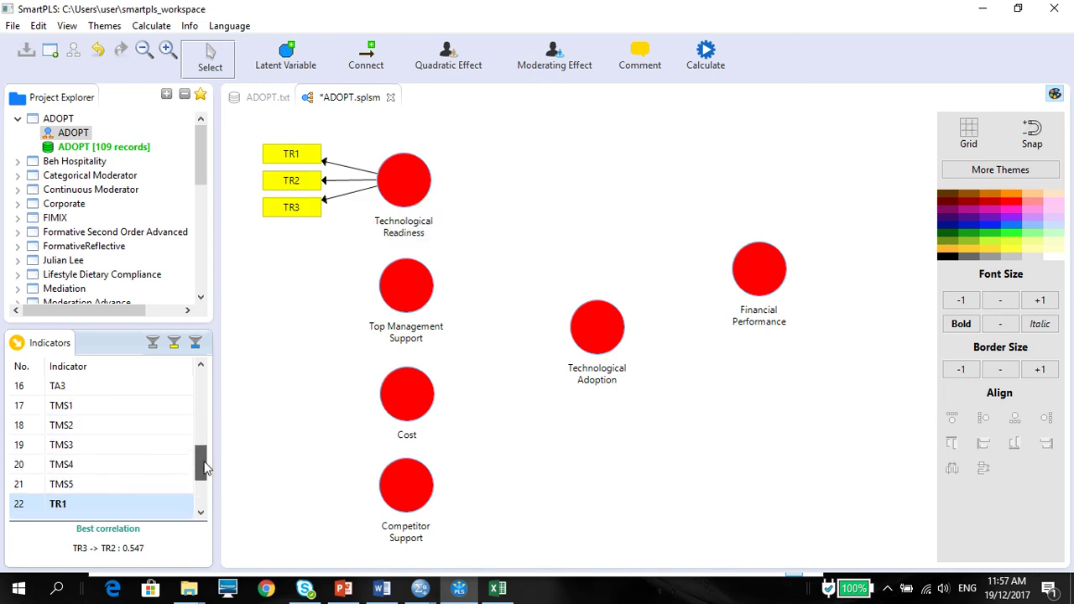
pyautogui.click(99, 409)
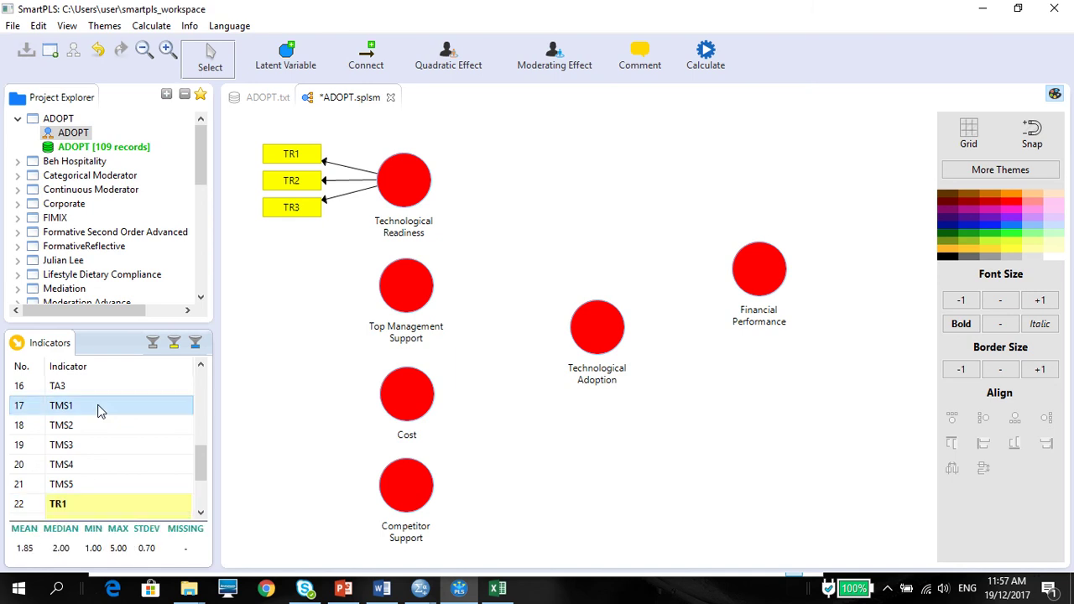
pyautogui.keyDown('shift'); pyautogui.click(52, 485); pyautogui.keyUp('shift')
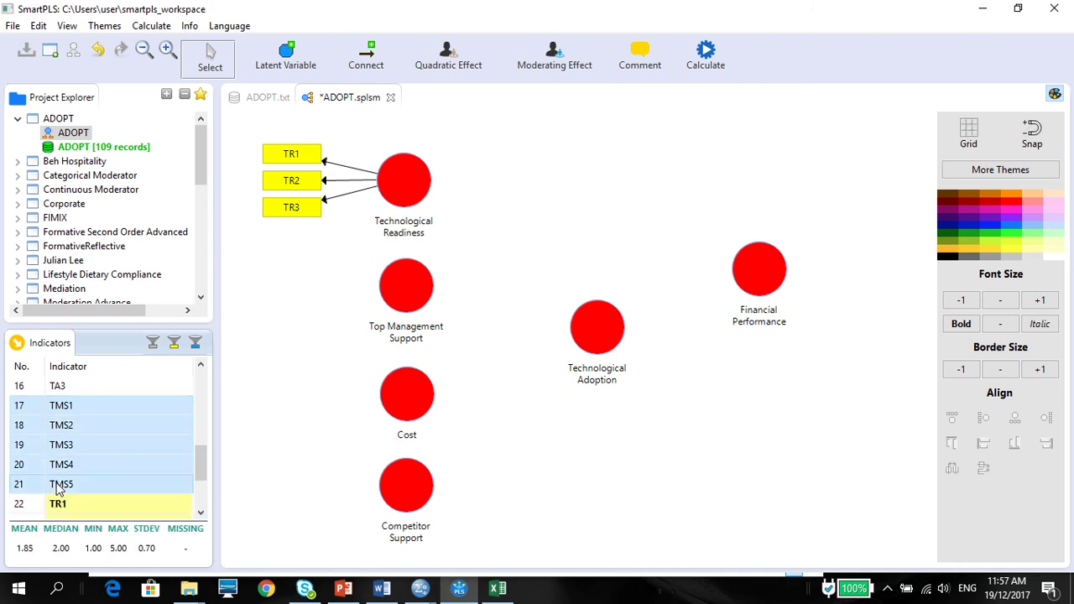
pyautogui.moveTo(48, 464); pyautogui.dragTo(401, 300)
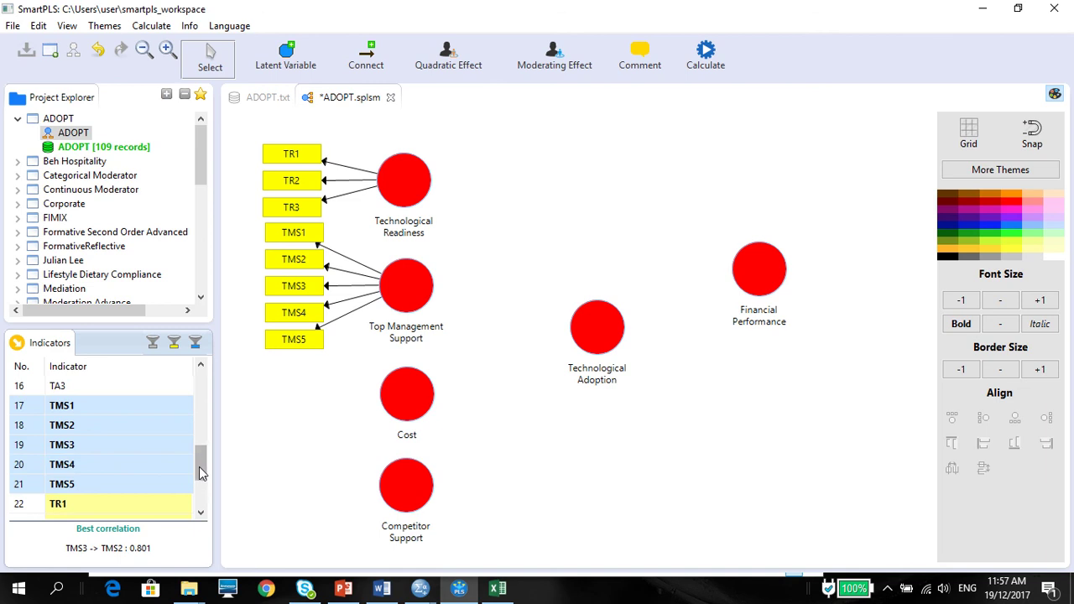
# Assign indicators Cost1–Cost3 to the Cost construct.
pyautogui.moveTo(198, 467); pyautogui.dragTo(202, 419)
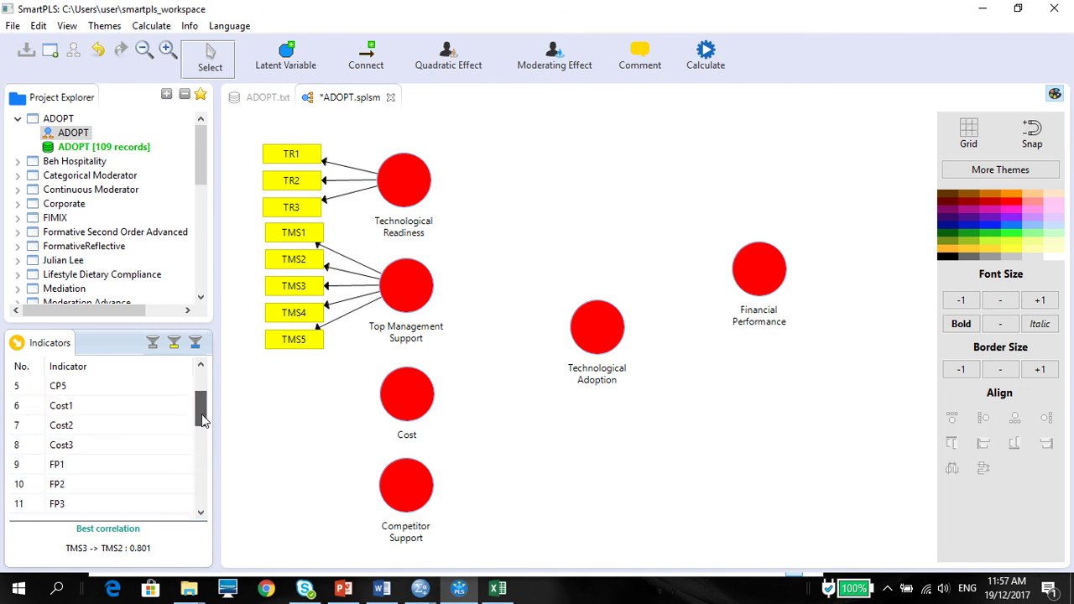
pyautogui.click(128, 401)
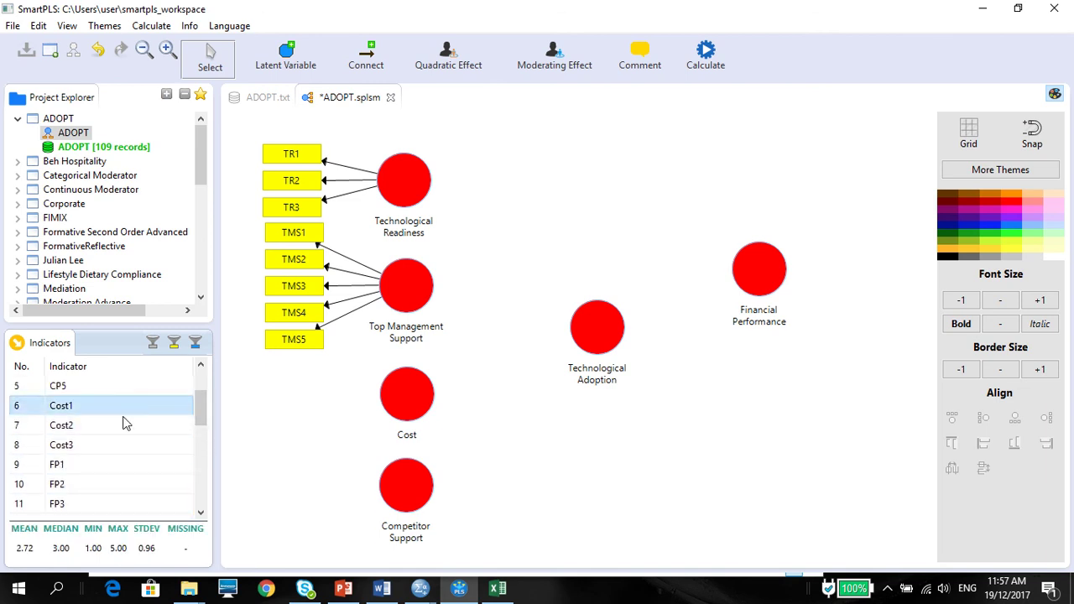
pyautogui.keyDown('shift'); pyautogui.click(113, 449); pyautogui.keyUp('shift')
pyautogui.moveTo(98, 431); pyautogui.dragTo(412, 395)
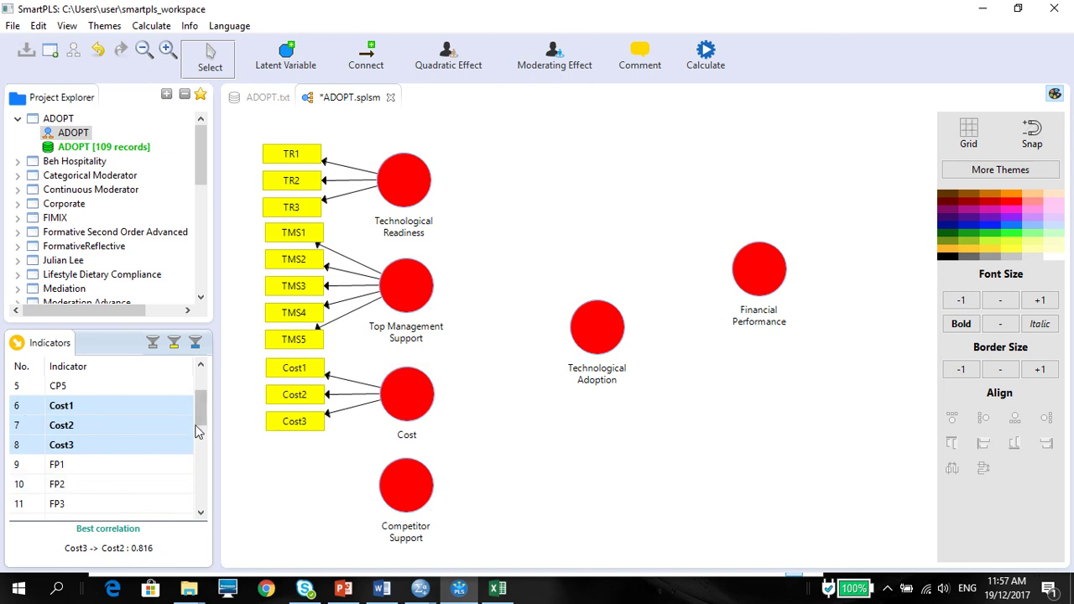
# Assign indicators CP1–CP5 to Competitor Support.
pyautogui.moveTo(200, 414); pyautogui.dragTo(204, 377)
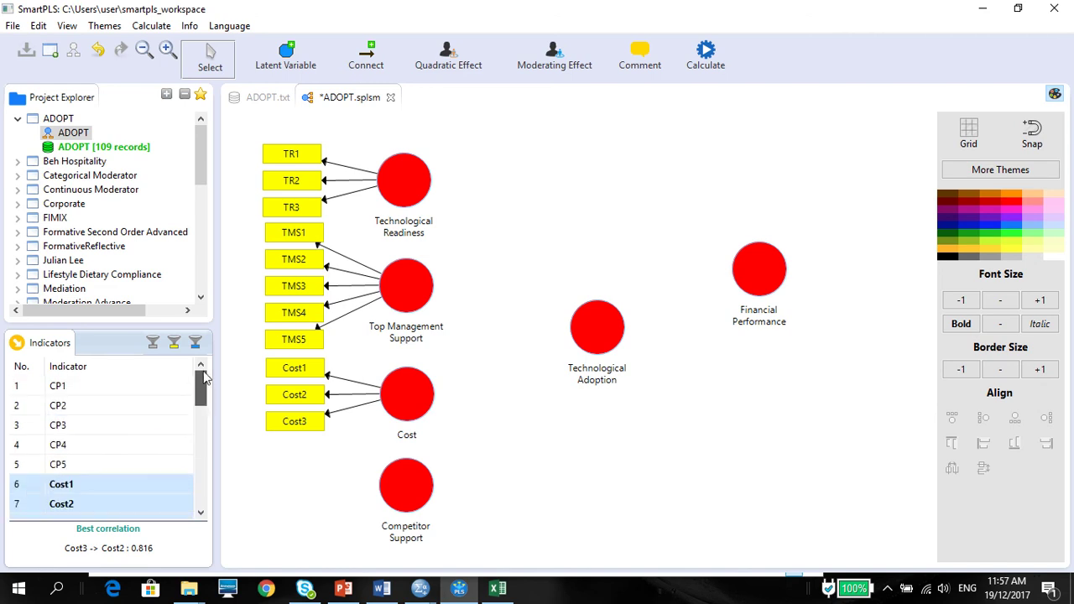
pyautogui.click(162, 385)
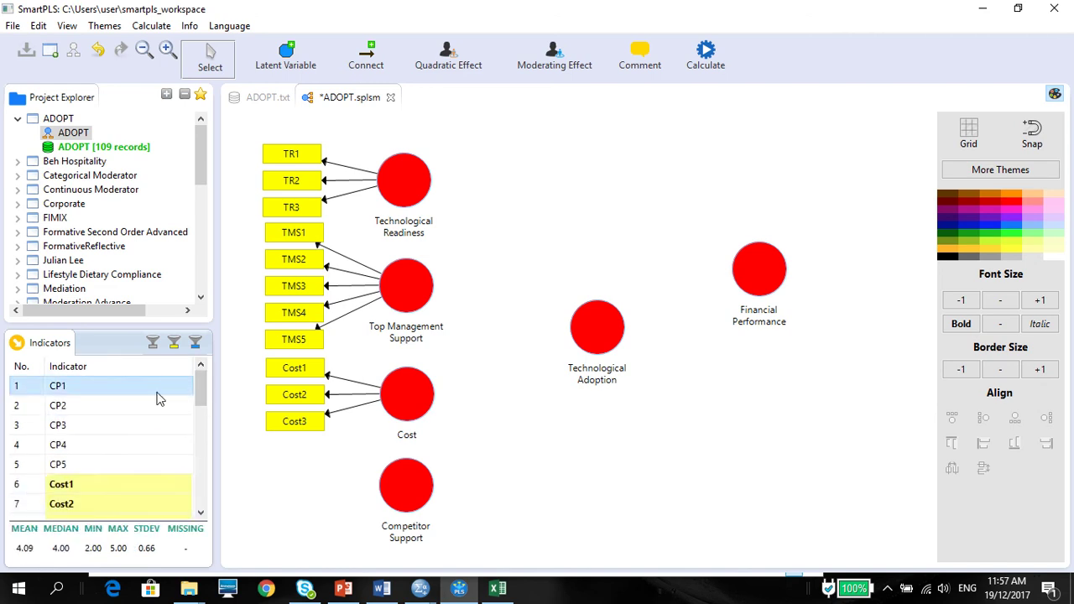
pyautogui.keyDown('shift'); pyautogui.click(107, 465); pyautogui.keyUp('shift')
pyautogui.moveTo(107, 465); pyautogui.dragTo(406, 489)
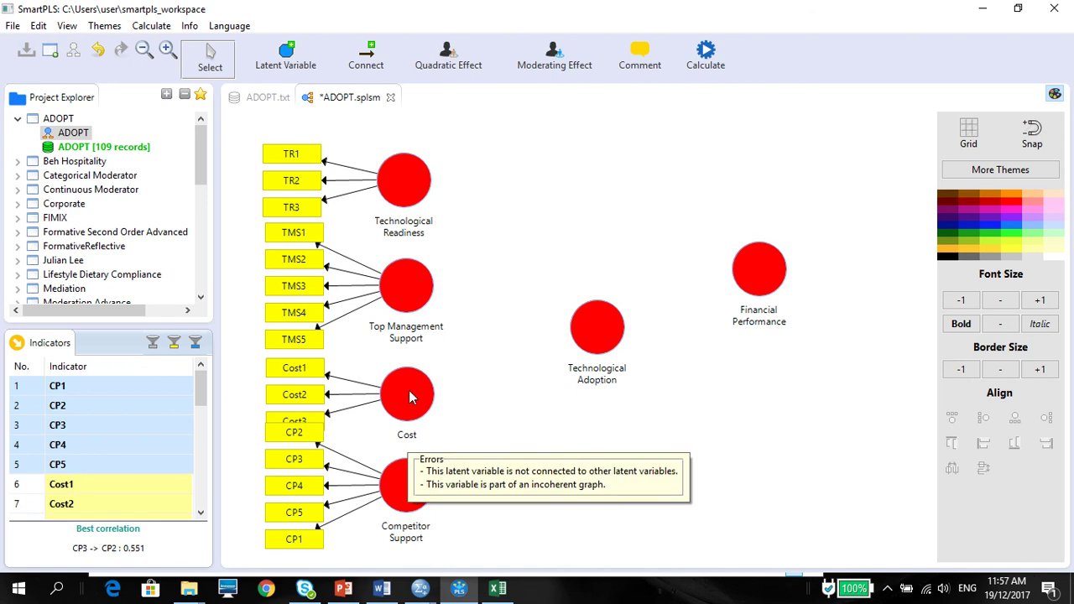
# Shift Technological Readiness, Top Management Support, Cost and Competitor Support so their indicators don't overlap.
pyautogui.moveTo(415, 182); pyautogui.dragTo(414, 162)
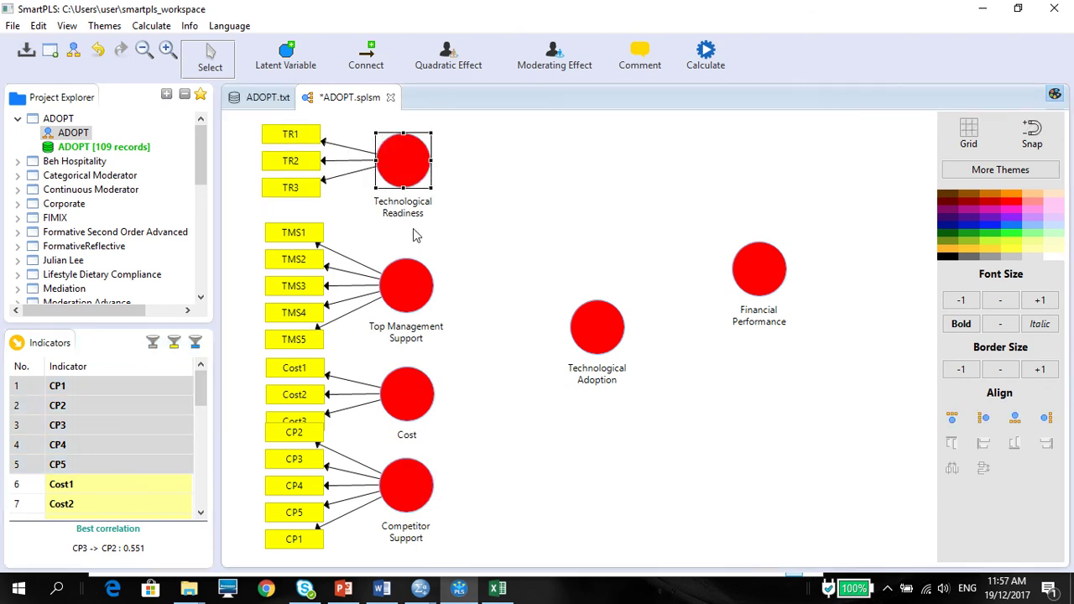
pyautogui.moveTo(409, 276); pyautogui.dragTo(409, 256)
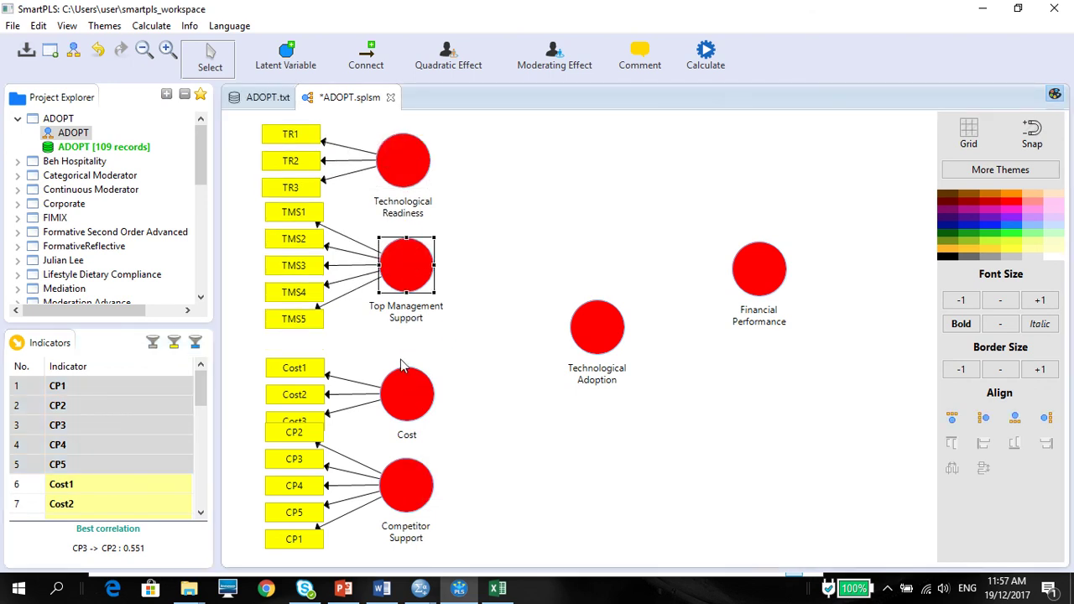
pyautogui.click(401, 398)
pyautogui.moveTo(401, 399); pyautogui.dragTo(400, 383)
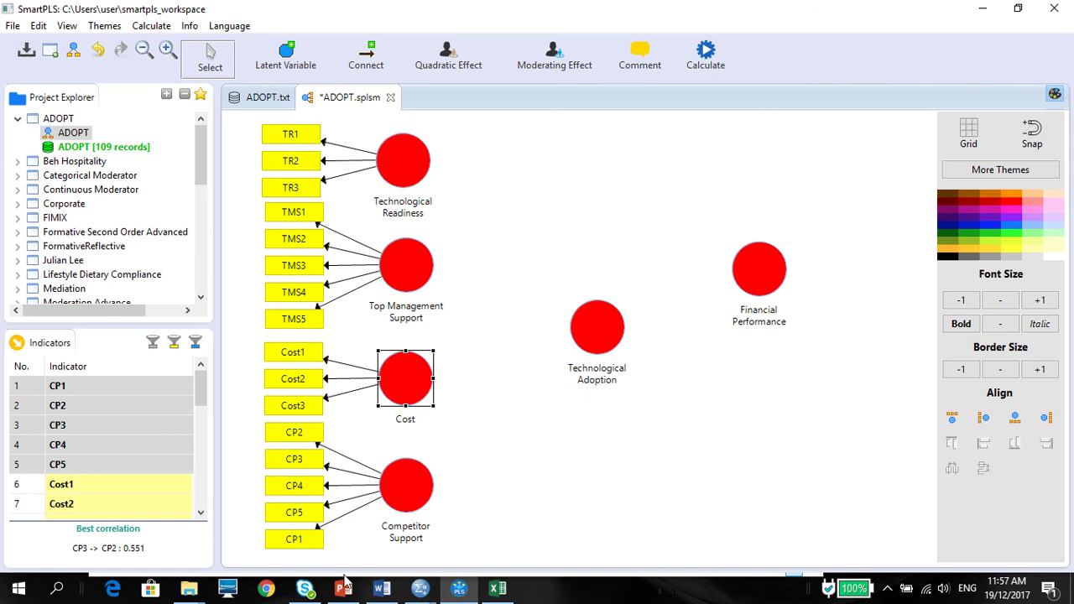
pyautogui.click(414, 509)
pyautogui.moveTo(415, 510)
pyautogui.mouseDown()
pyautogui.moveTo(413, 495)
pyautogui.moveTo(412, 520)
pyautogui.moveTo(407, 493)
pyautogui.mouseUp()
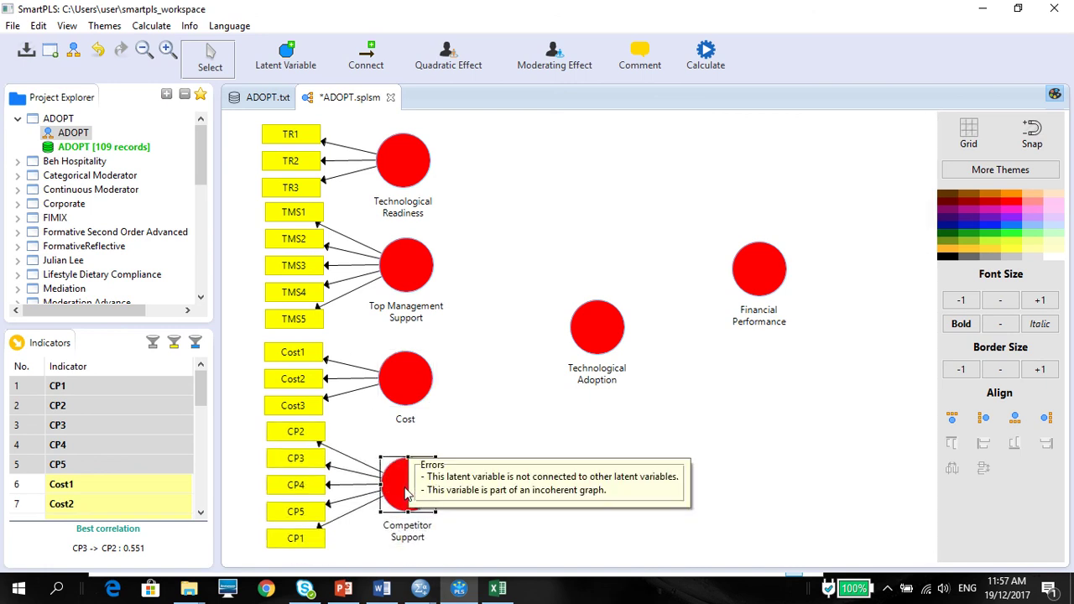
# Drop TA1–TA3 onto Technological Adoption and FP1–FP5 onto Financial Performance.
pyautogui.moveTo(198, 390); pyautogui.dragTo(198, 447)
pyautogui.moveTo(102, 453); pyautogui.dragTo(591, 329)
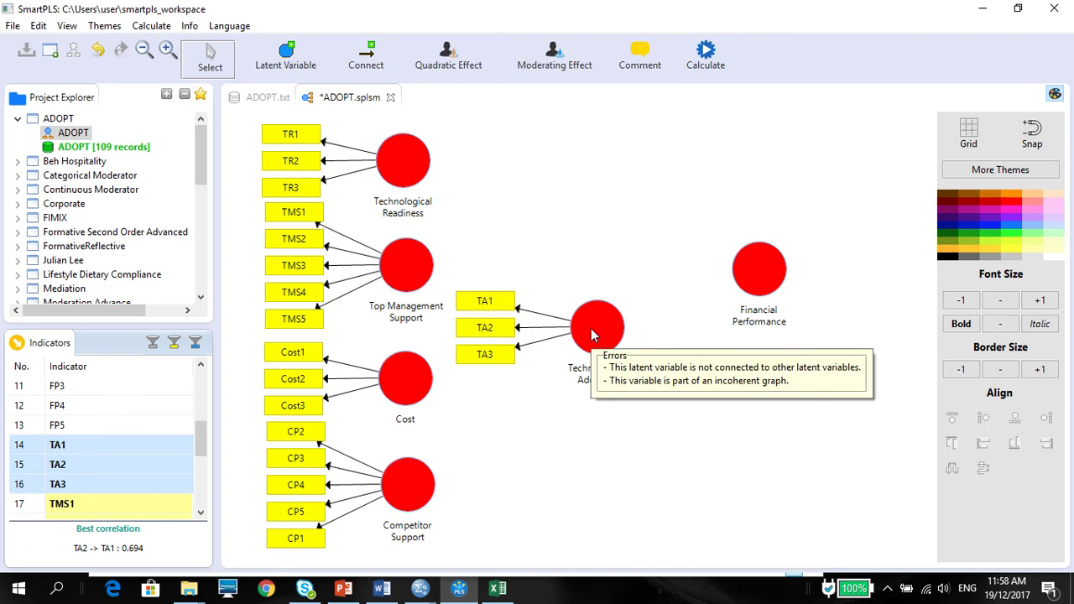
pyautogui.rightClick(591, 328)
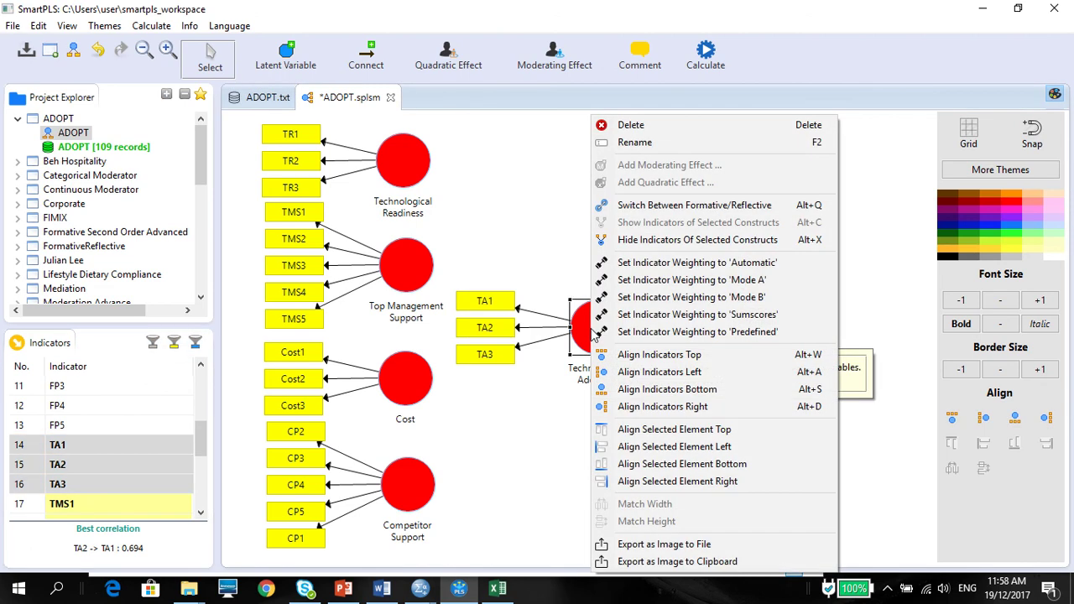
pyautogui.click(495, 487)
pyautogui.click(492, 464)
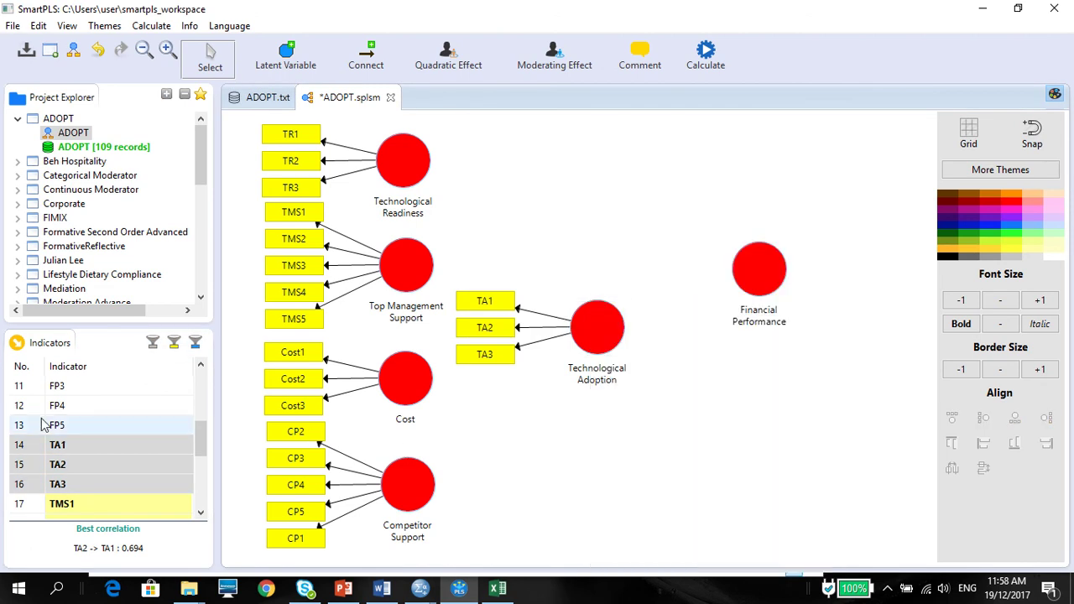
pyautogui.scroll(3, 156, 416)
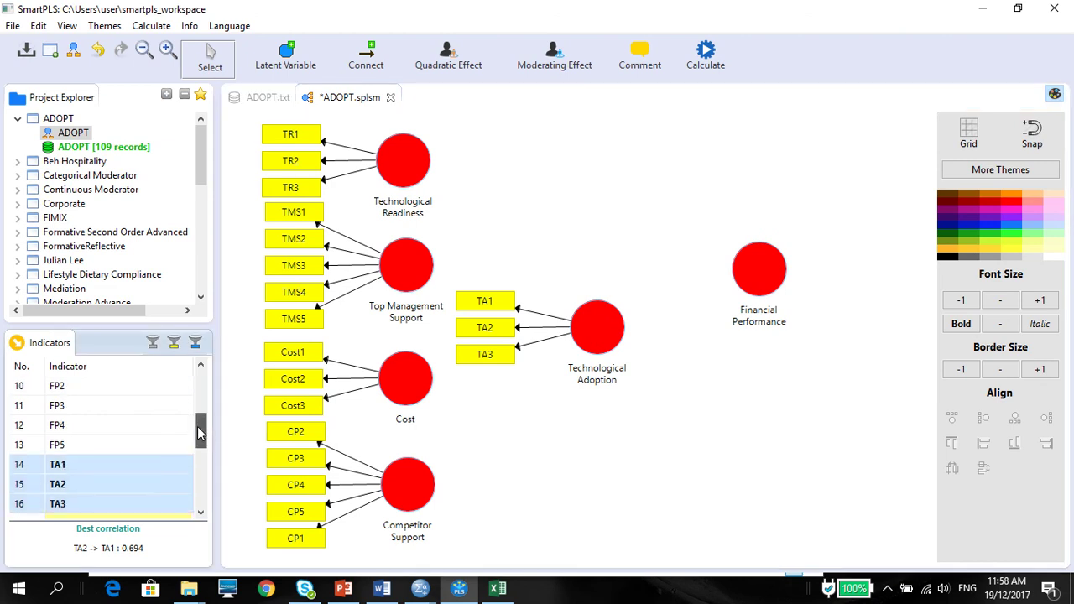
pyautogui.moveTo(137, 410); pyautogui.dragTo(749, 267)
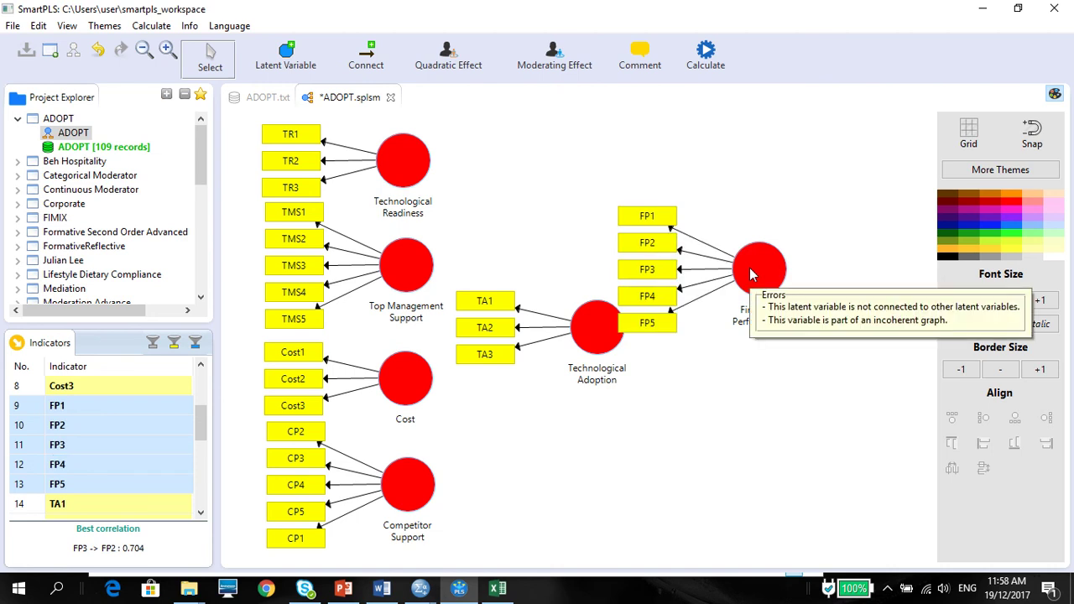
# Align FP indicators right of Financial Performance; move Technological Adoption right with TA indicators aligned below.
pyautogui.rightClick(750, 268)
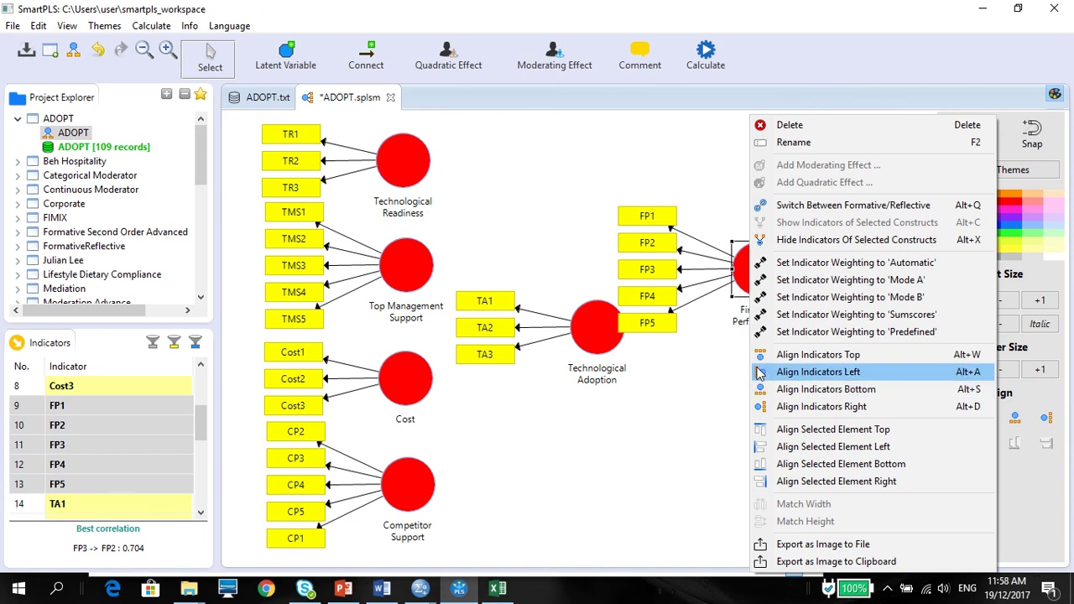
pyautogui.click(765, 408)
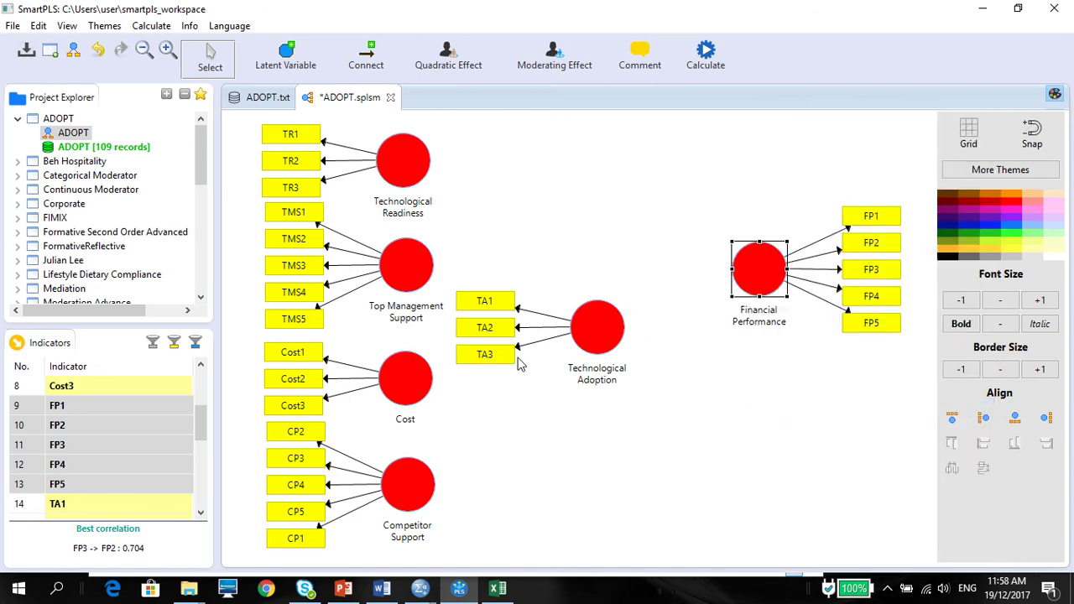
pyautogui.click(590, 340)
pyautogui.moveTo(590, 340); pyautogui.dragTo(620, 336)
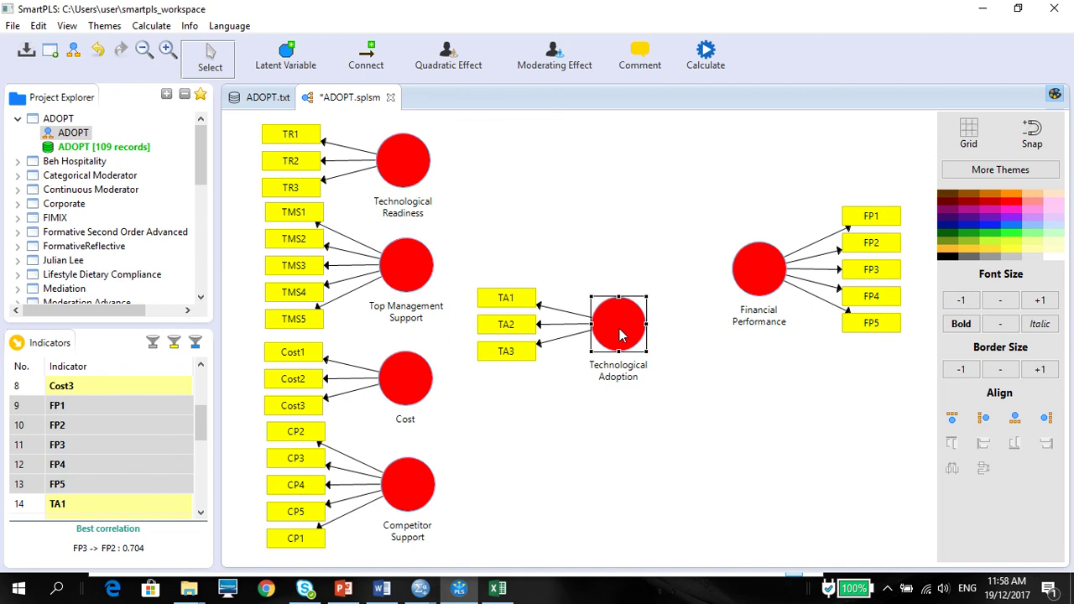
pyautogui.rightClick(621, 334)
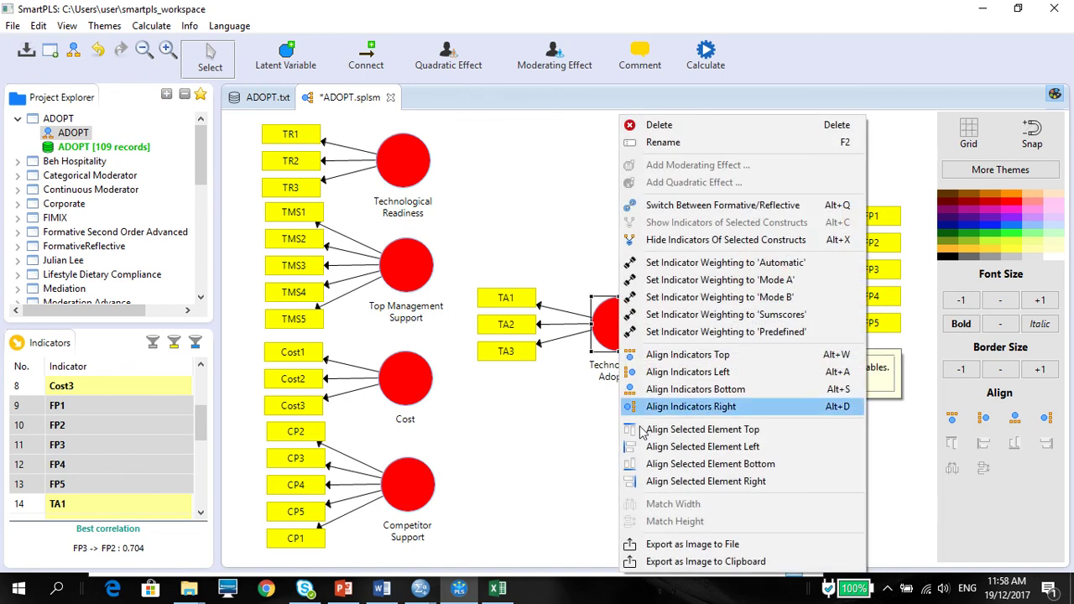
pyautogui.click(648, 391)
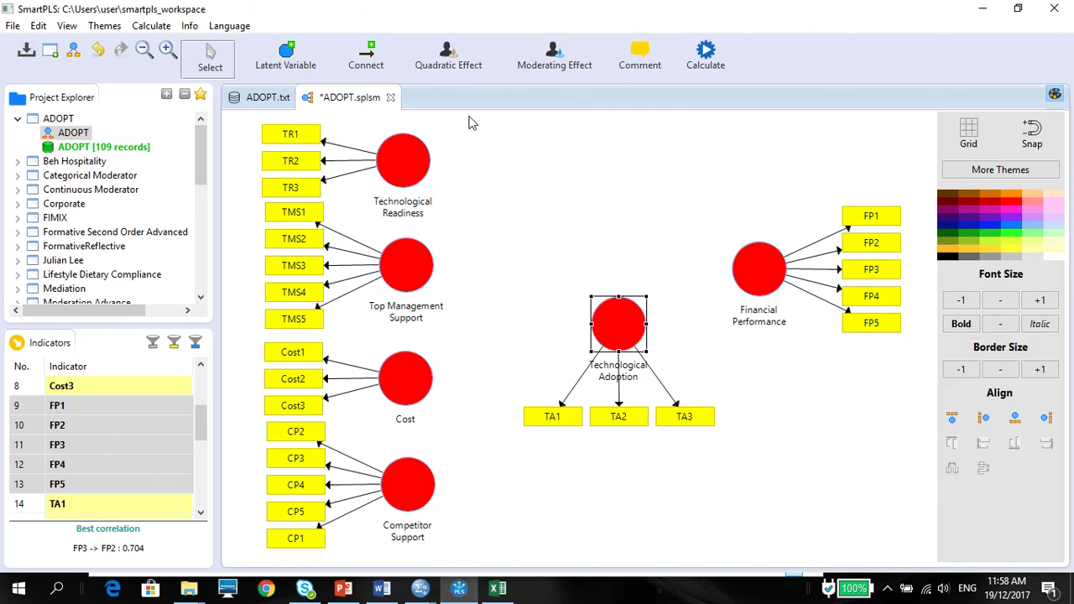
# Draw paths from Technological Readiness and Top Management Support into Technological Adoption.
pyautogui.moveTo(498, 7)
pyautogui.click(375, 70)
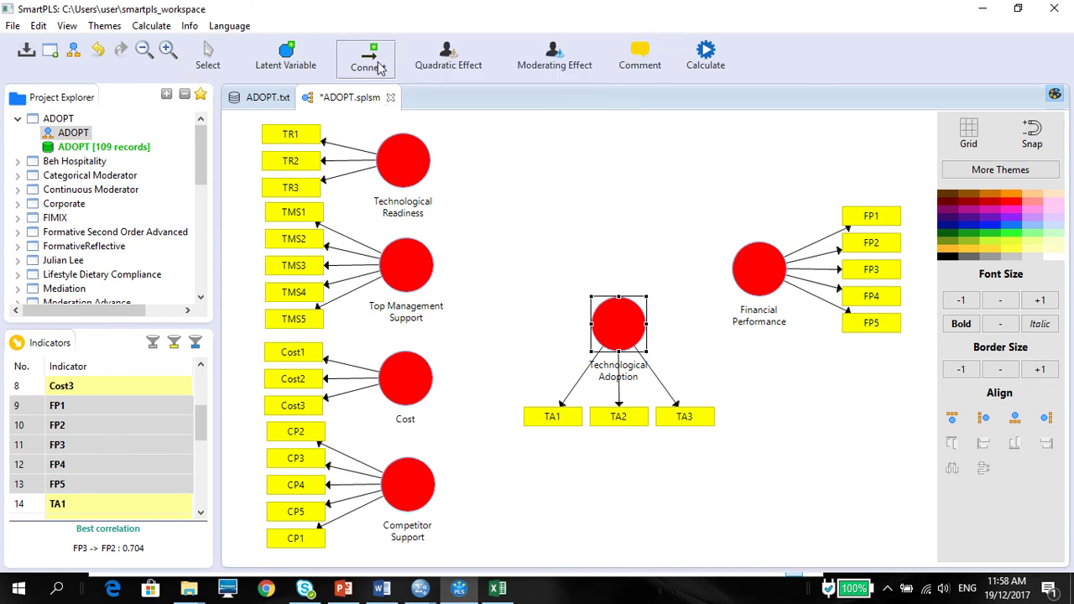
pyautogui.click(414, 170)
pyautogui.click(605, 327)
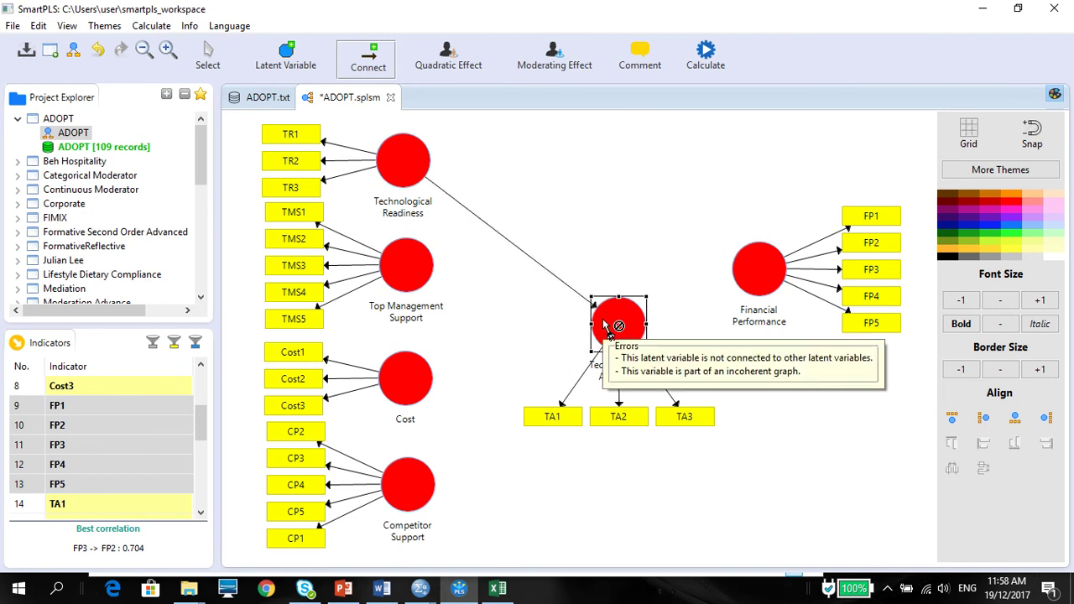
pyautogui.click(414, 270)
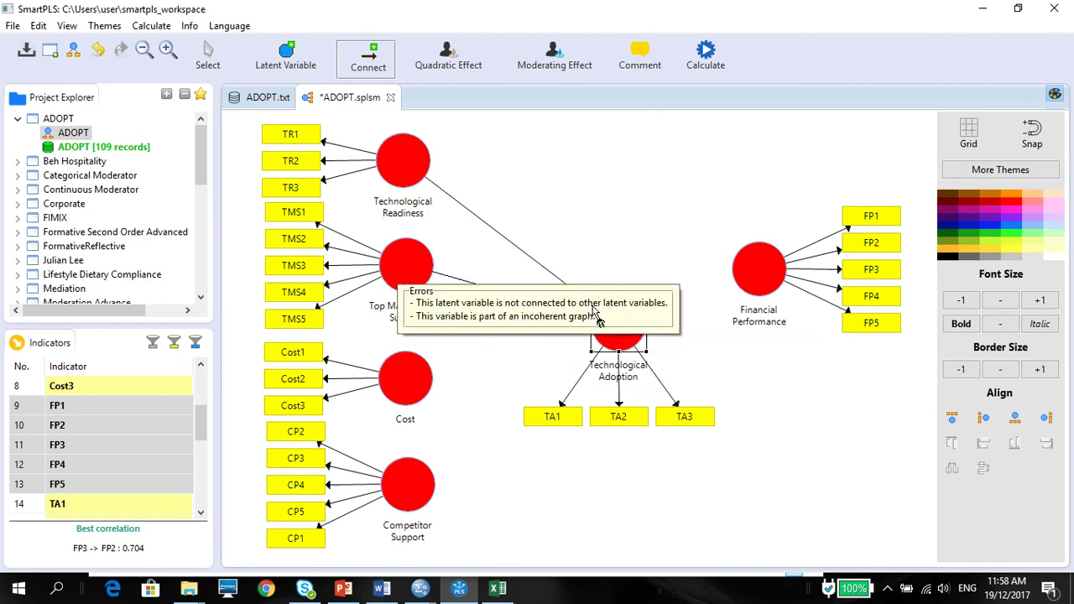
pyautogui.click(625, 331)
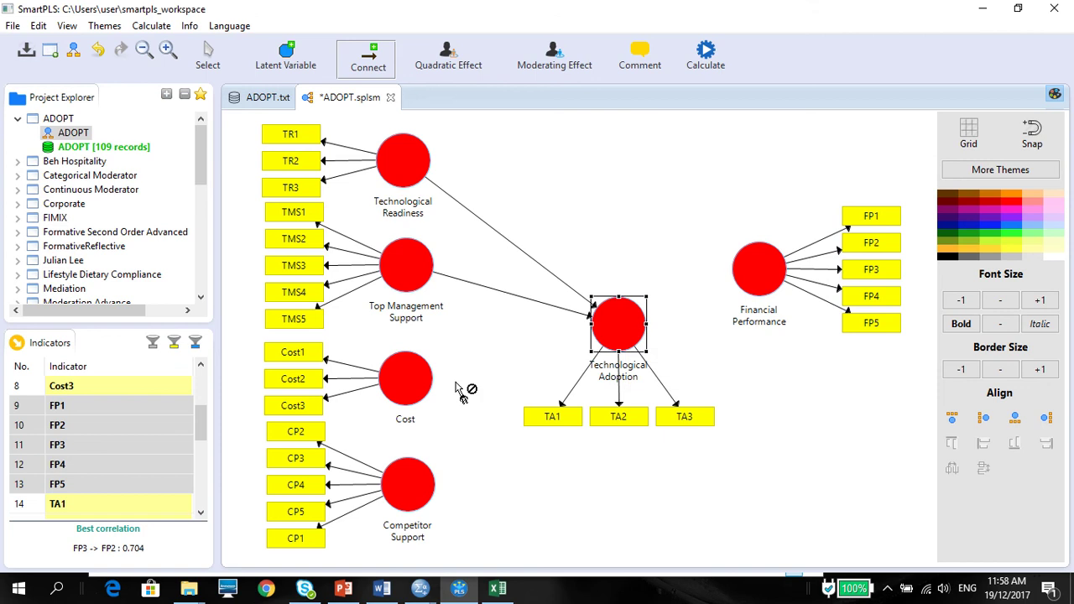
# Connect Cost and Competitor Support to Technological Adoption, then Technological Adoption to Financial Performance.
pyautogui.click(417, 388)
pyautogui.click(615, 335)
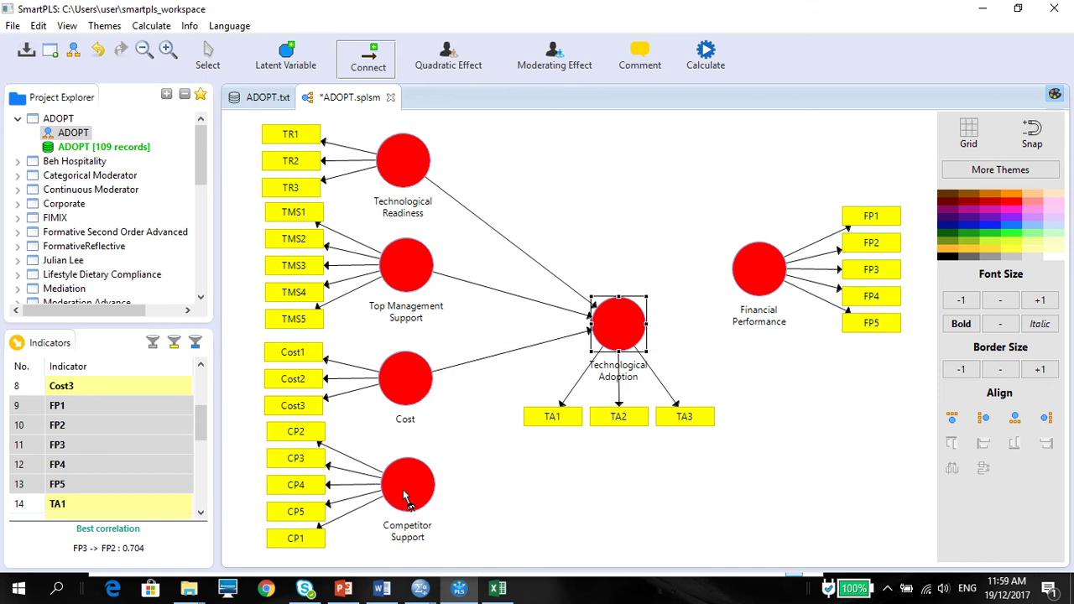
pyautogui.moveTo(408, 489); pyautogui.dragTo(626, 374)
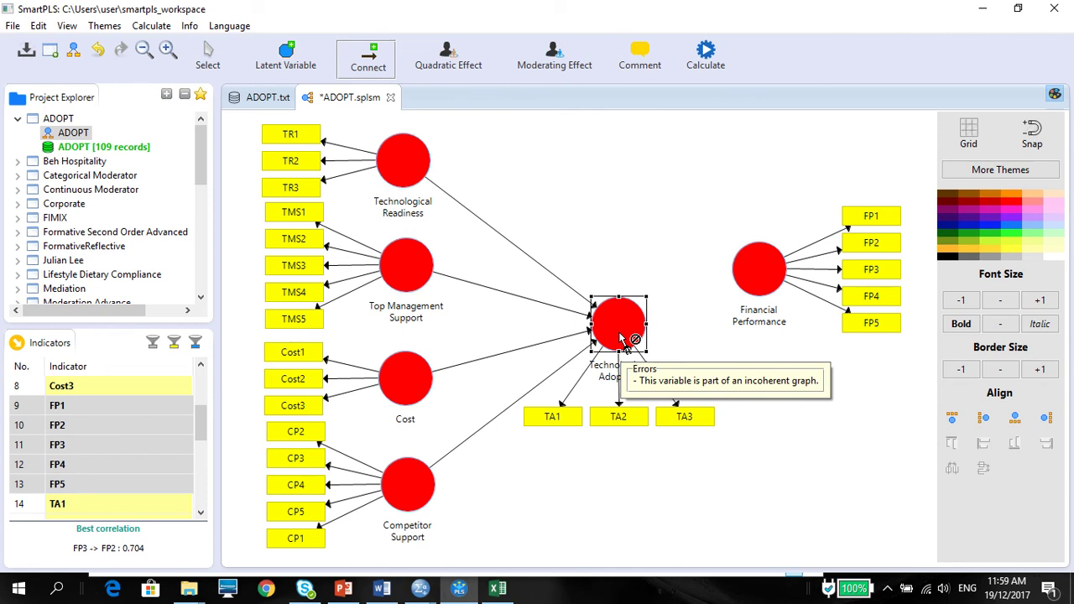
pyautogui.moveTo(621, 338); pyautogui.dragTo(764, 270)
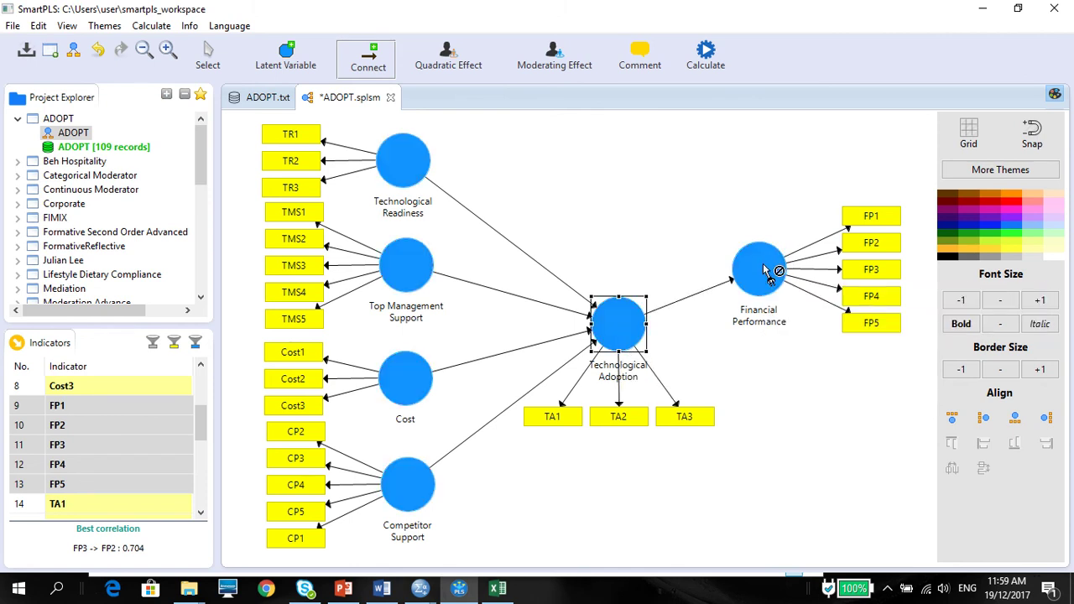
pyautogui.click(372, 55)
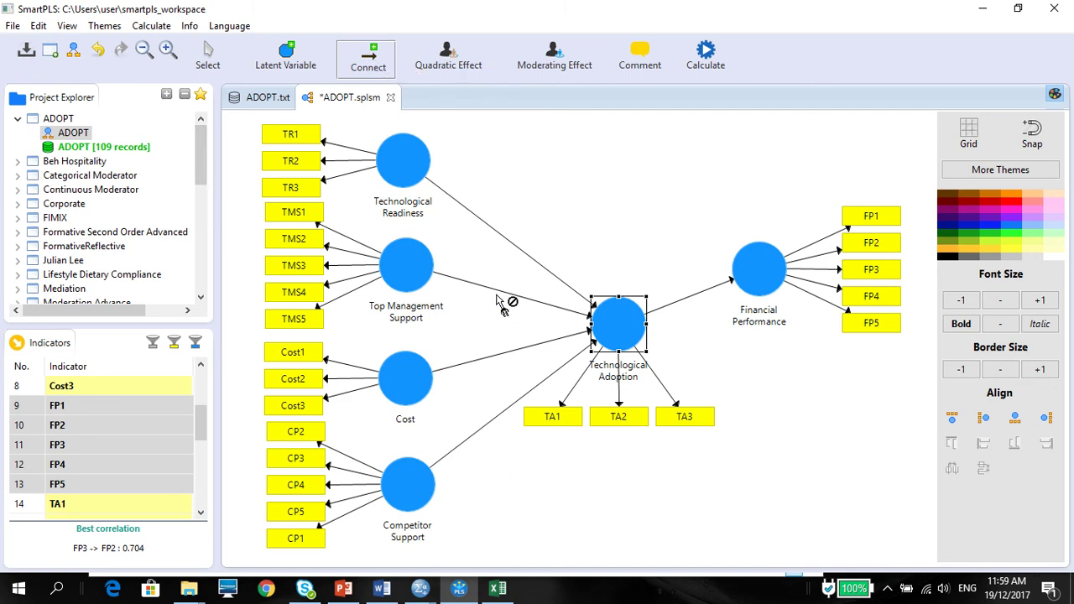
pyautogui.click(207, 57)
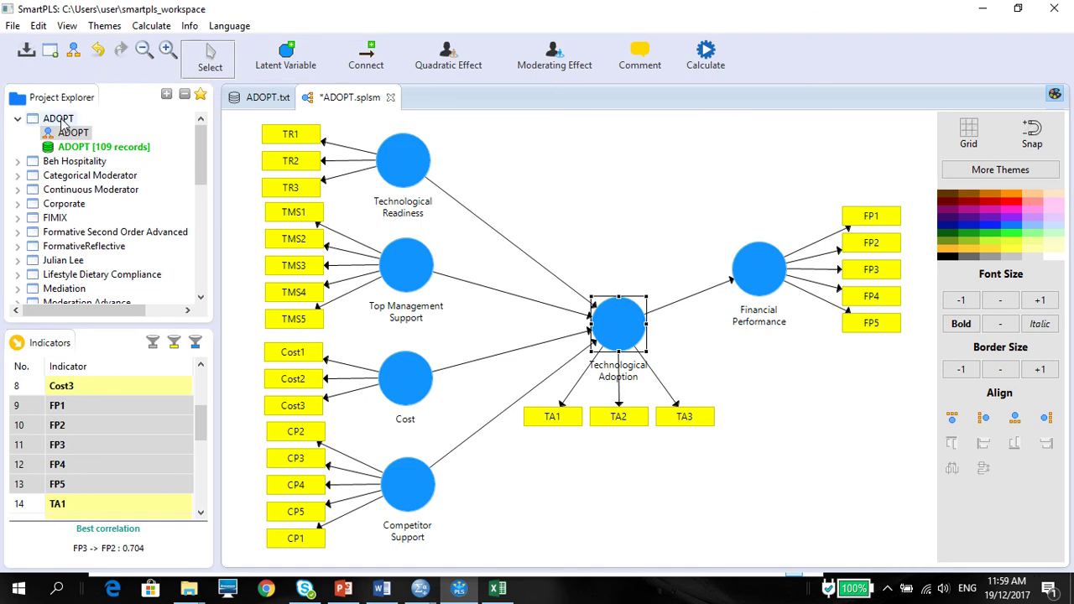
pyautogui.click(12, 26)
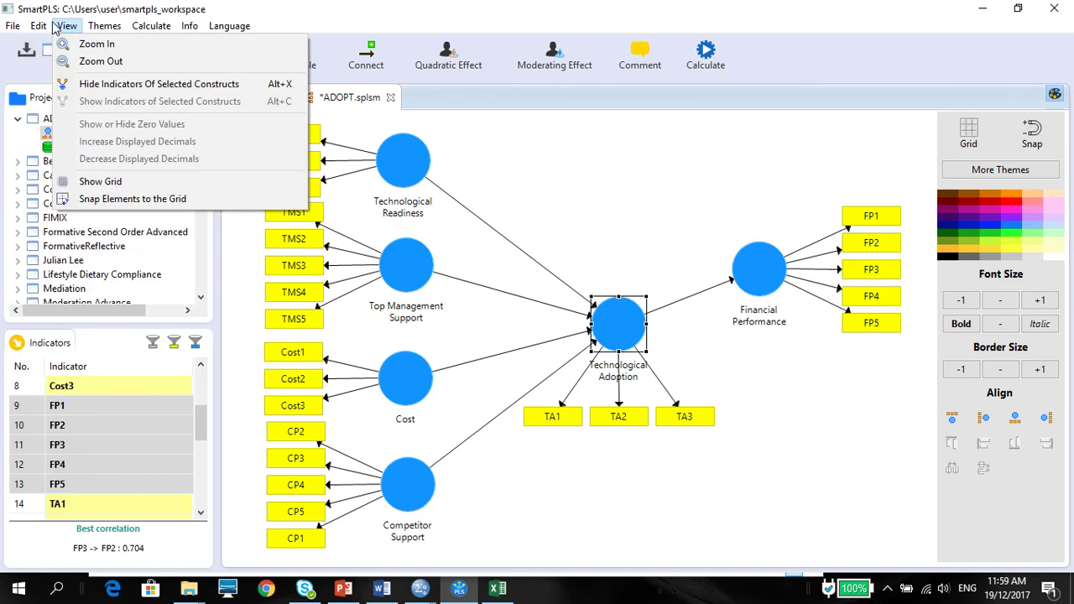
pyautogui.click(383, 6)
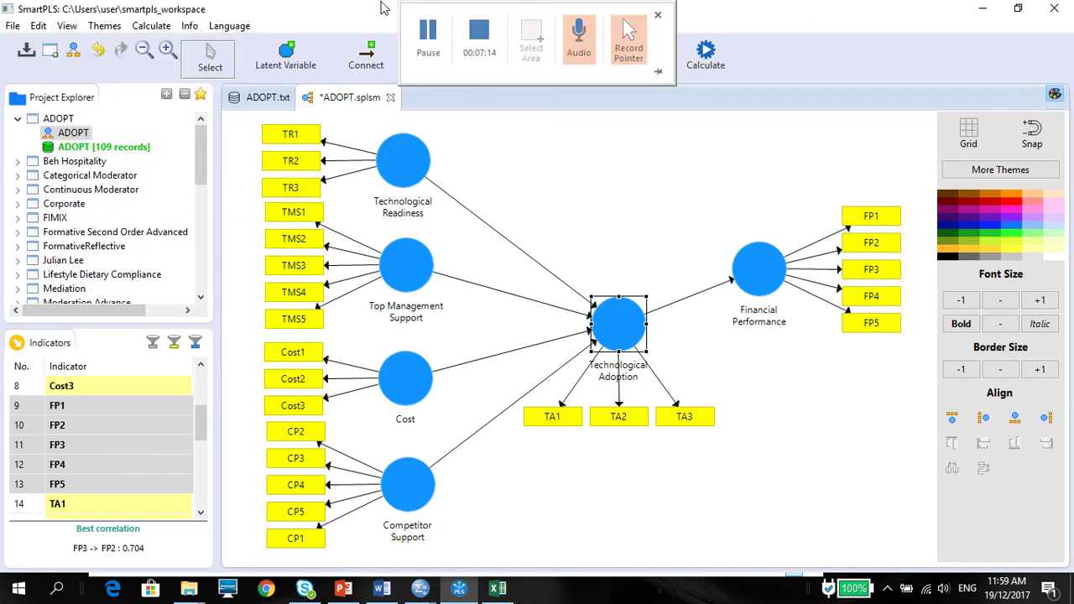
pyautogui.click(531, 210)
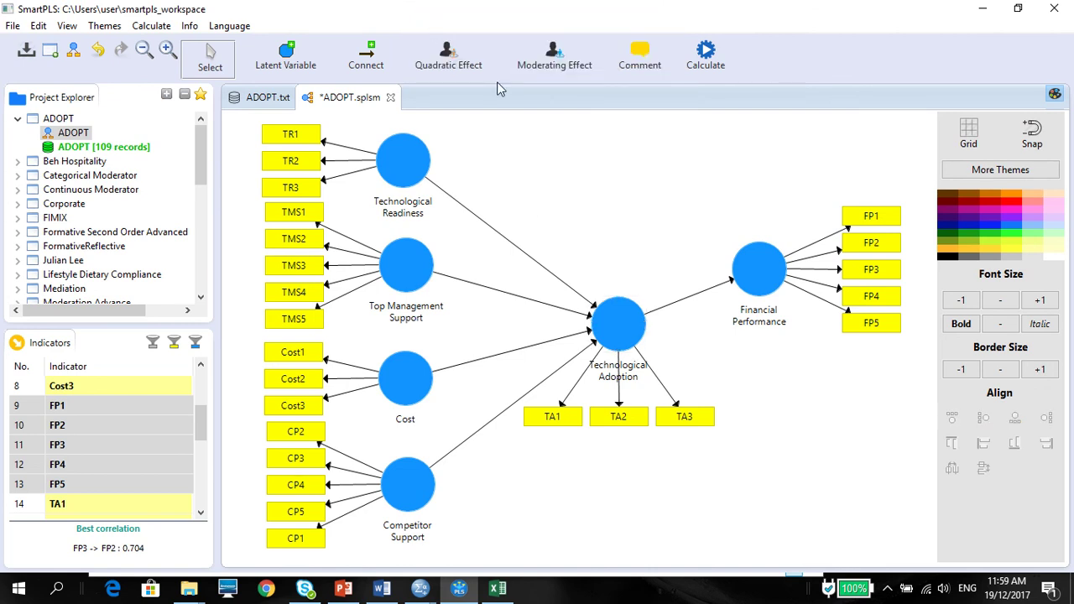